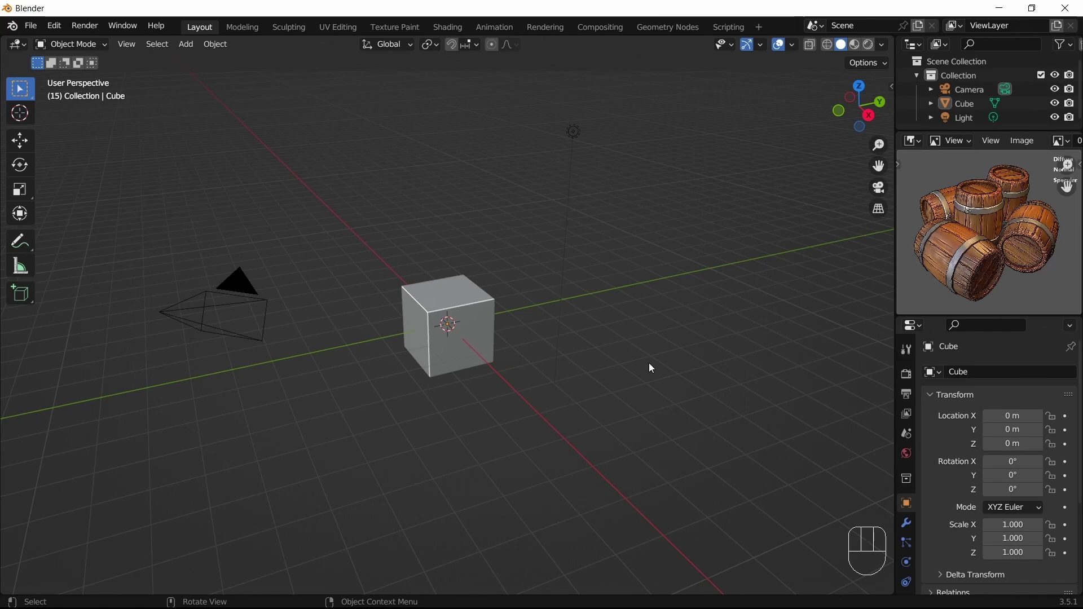
- Delete the camera and light, and move the cube about 1.71 m along the X axis
key("ctrl+space")
key("Home")
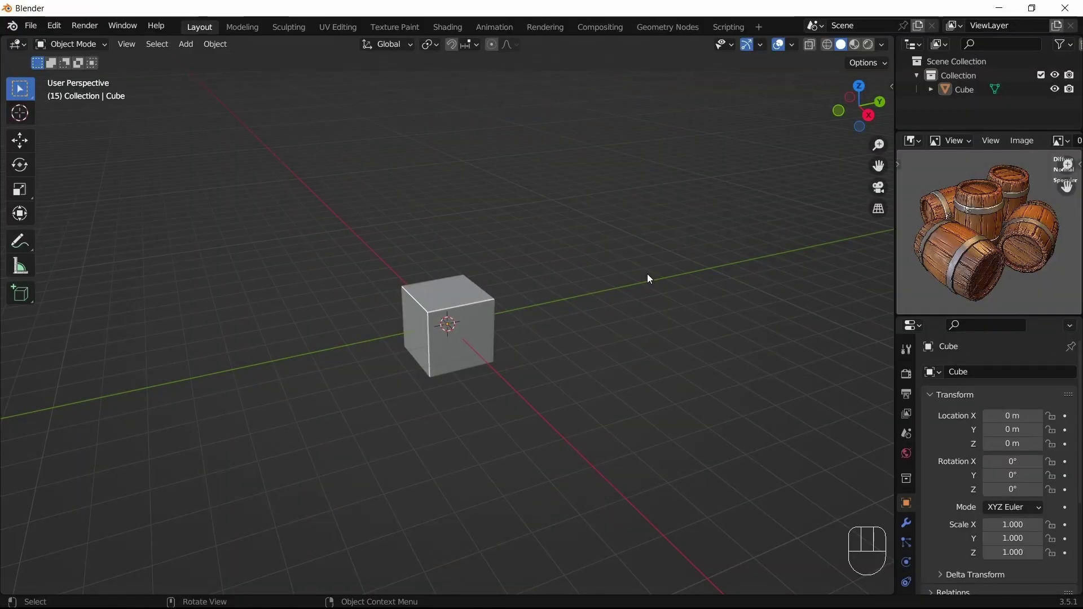
left_click(482, 321)
scroll(567, 337, "up", 2)
middle_click_drag(553, 320, 560, 347)
key("g")
key("x")
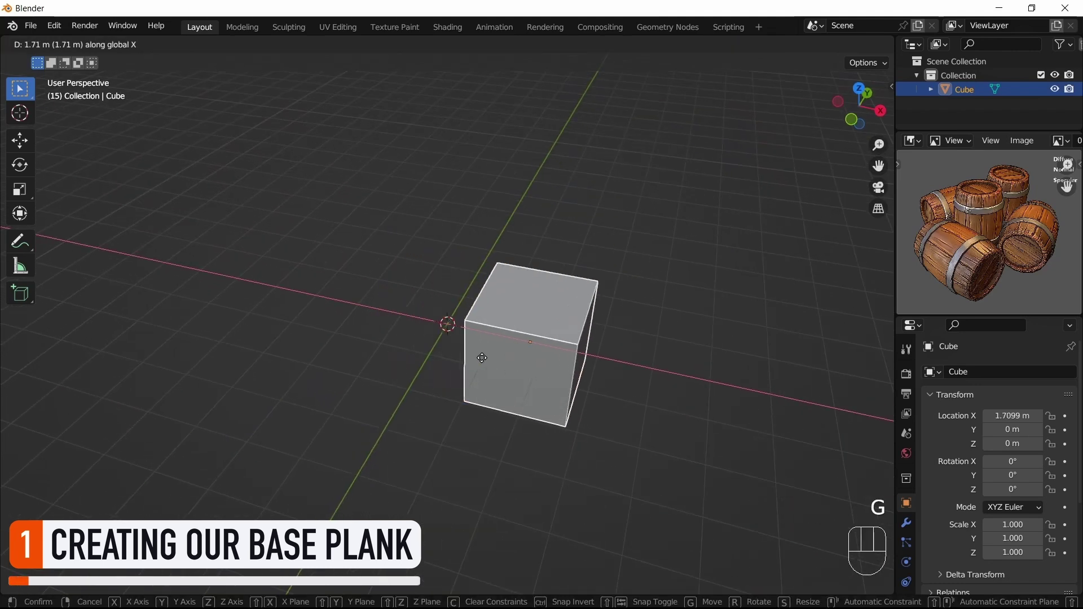
left_click(647, 389)
- In Edit Mode, scale the cube's mesh down along X into a thin slab and narrow it along Y
key("Tab")
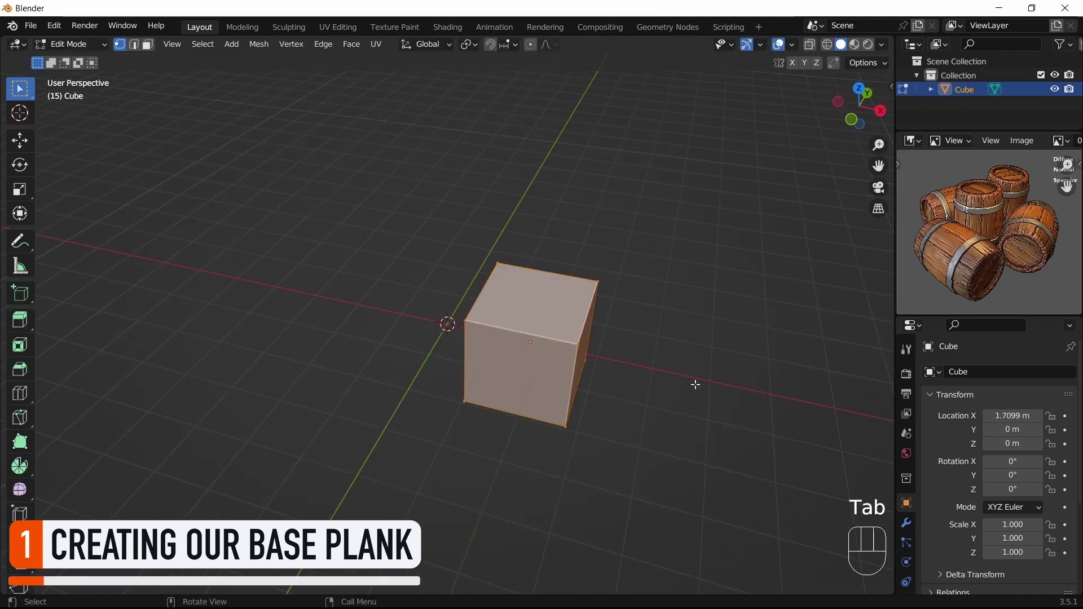
key("s")
key("x")
left_click(563, 358)
key("s")
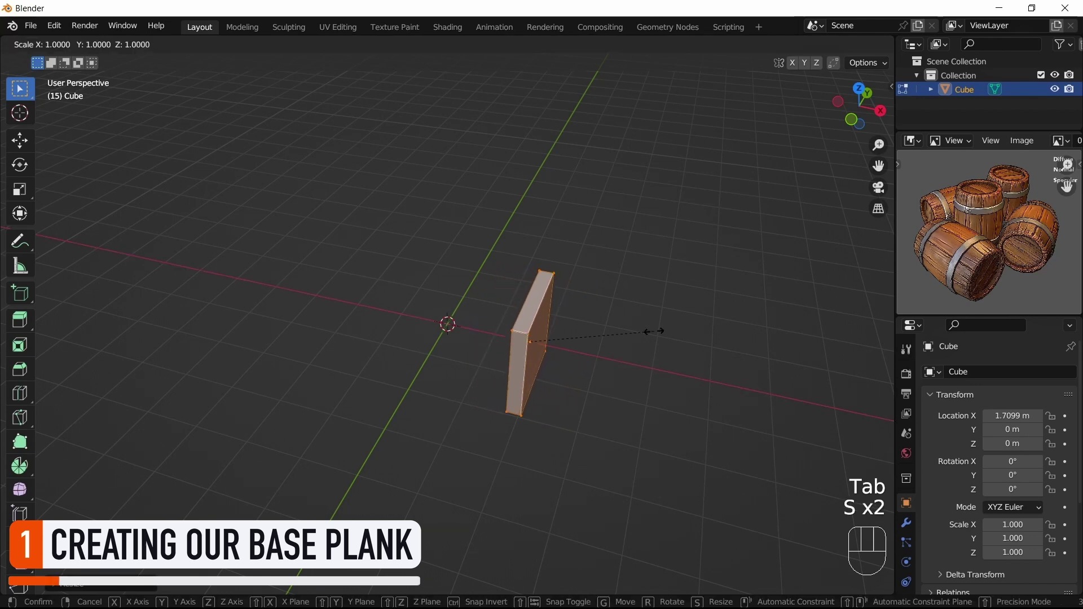
key("y")
left_click(635, 333)
- In the front view, raise the slab's mesh along Z so its base sits level with the world origin
middle_click_drag(635, 333, 668, 346, "shift")
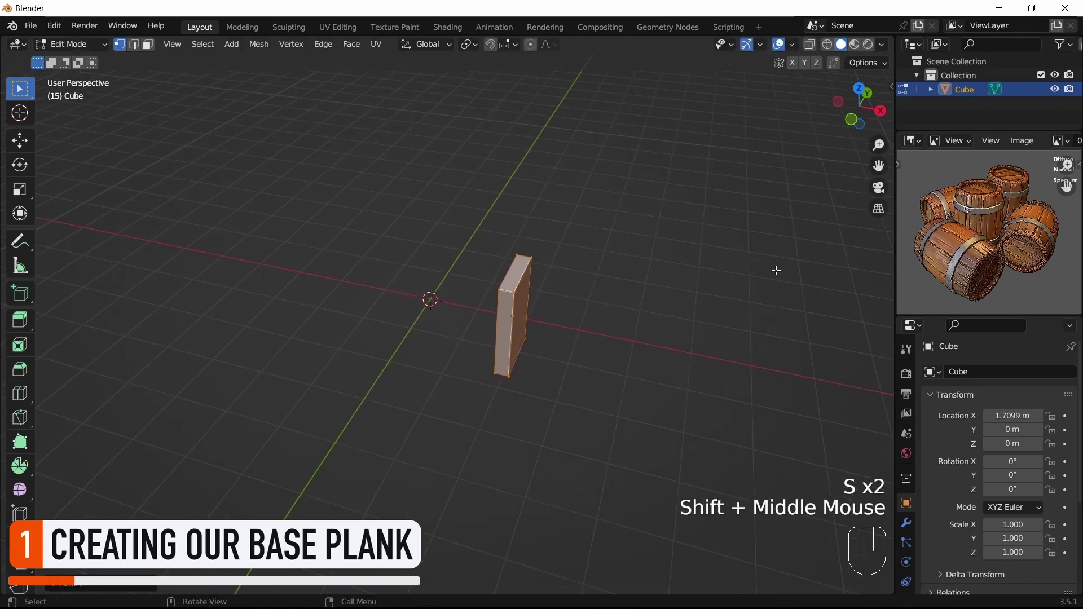
left_click(855, 119)
scroll(669, 247, "up", 2)
middle_click_drag(672, 246, 672, 307, "shift")
key("g")
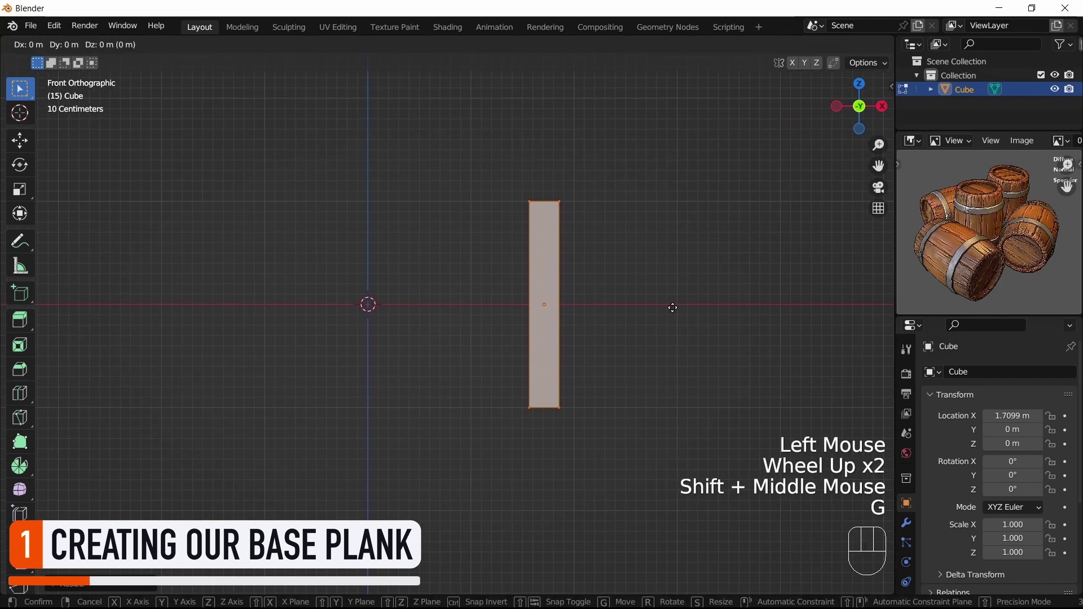
key("z")
left_click(672, 203)
scroll(622, 189, "down", 2)
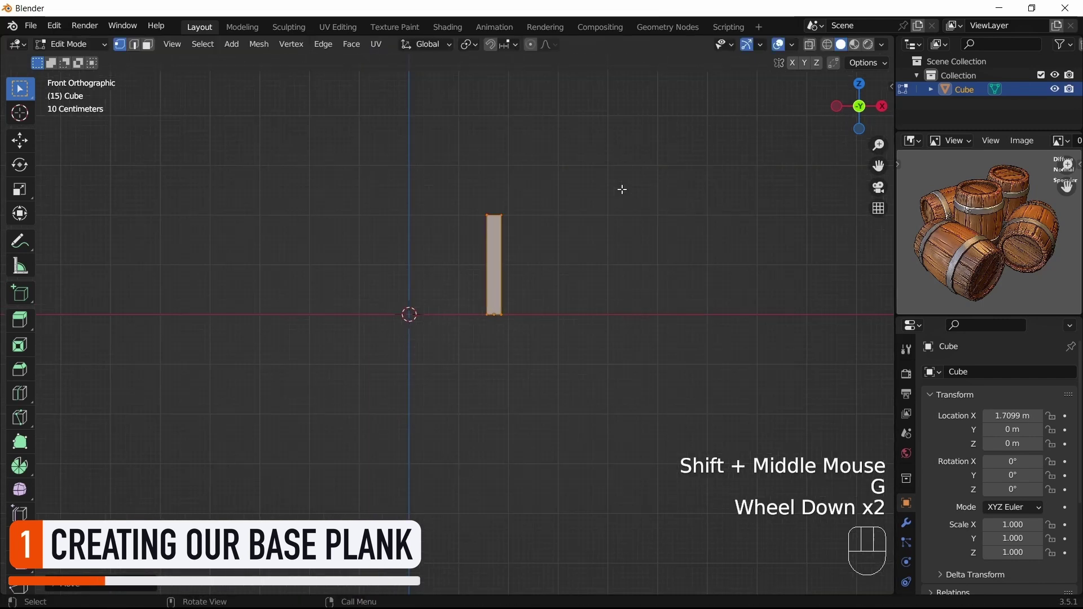
- In wireframe shading, select the slab's upper vertices and move them up along Z to lengthen it
scroll(622, 189, "down", 1)
middle_click_drag(622, 189, 578, 257, "shift")
scroll(583, 256, "up", 2)
left_click_drag(422, 275, 600, 339)
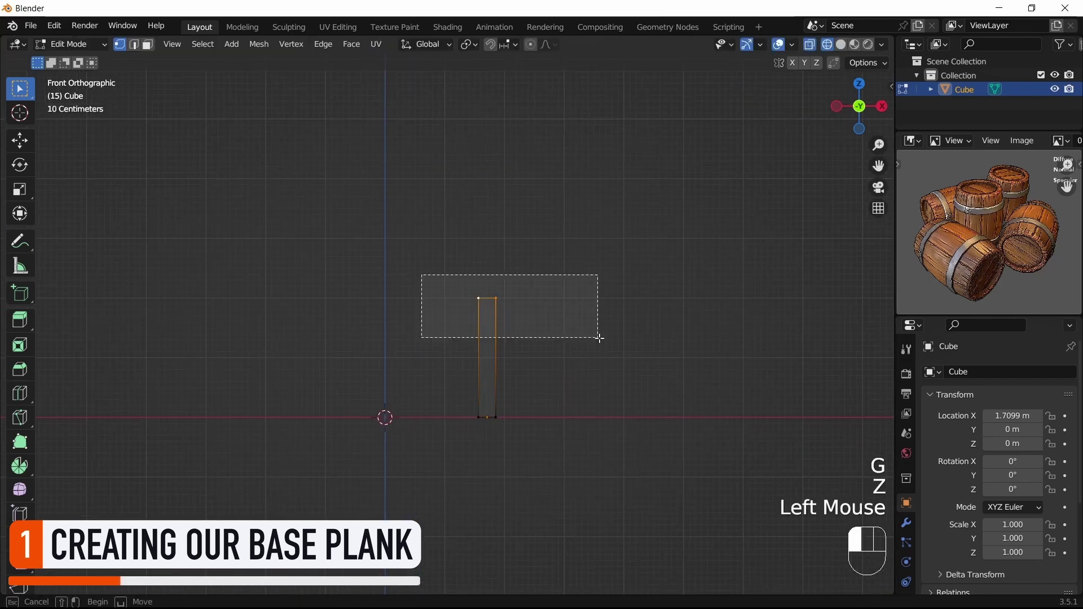
key("g")
key("z")
left_click(593, 278)
- Return to solid shading and scale the whole plank mesh down along Y and slightly along X
middle_click_drag(592, 278, 503, 316)
key("z")
left_click(592, 326)
key("a")
key("s")
key("y")
left_click(585, 314)
key("s")
key("x")
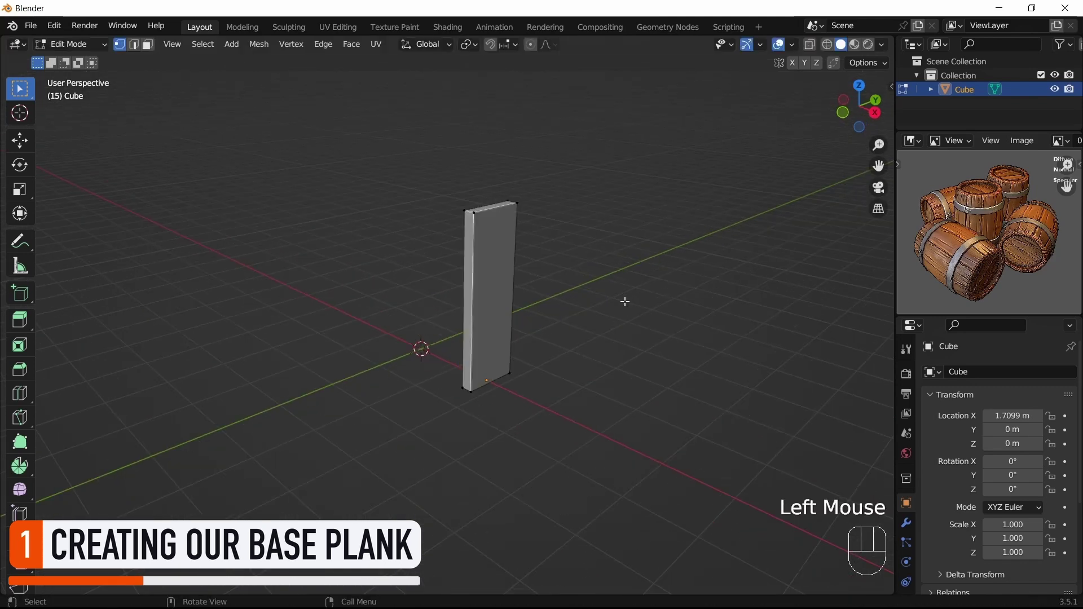
- Add one horizontal loop cut at the exact middle of the plank's height
key("ctrl")
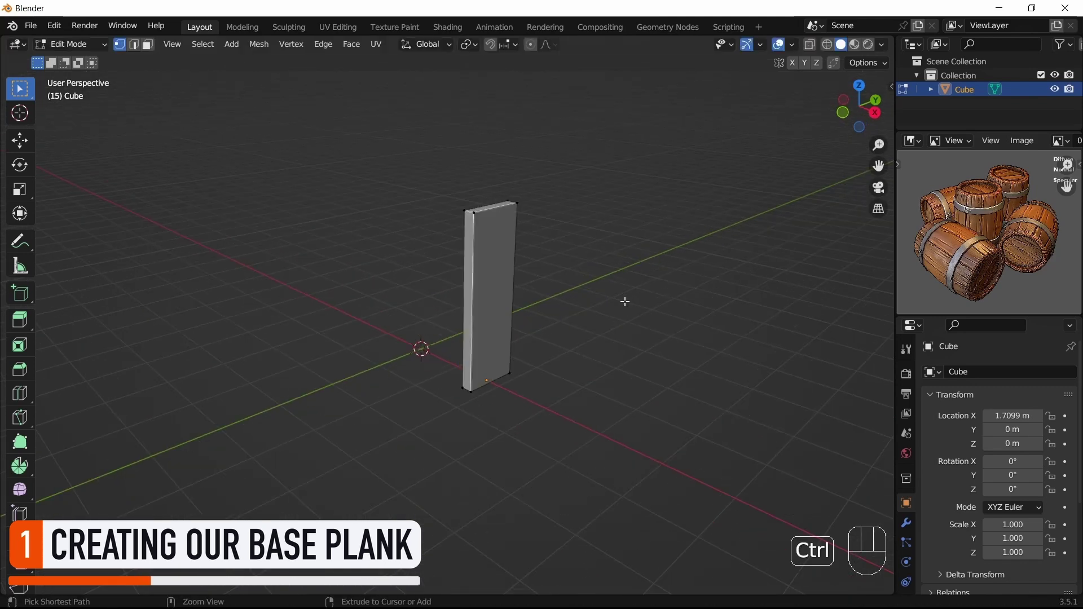
key("ctrl+r")
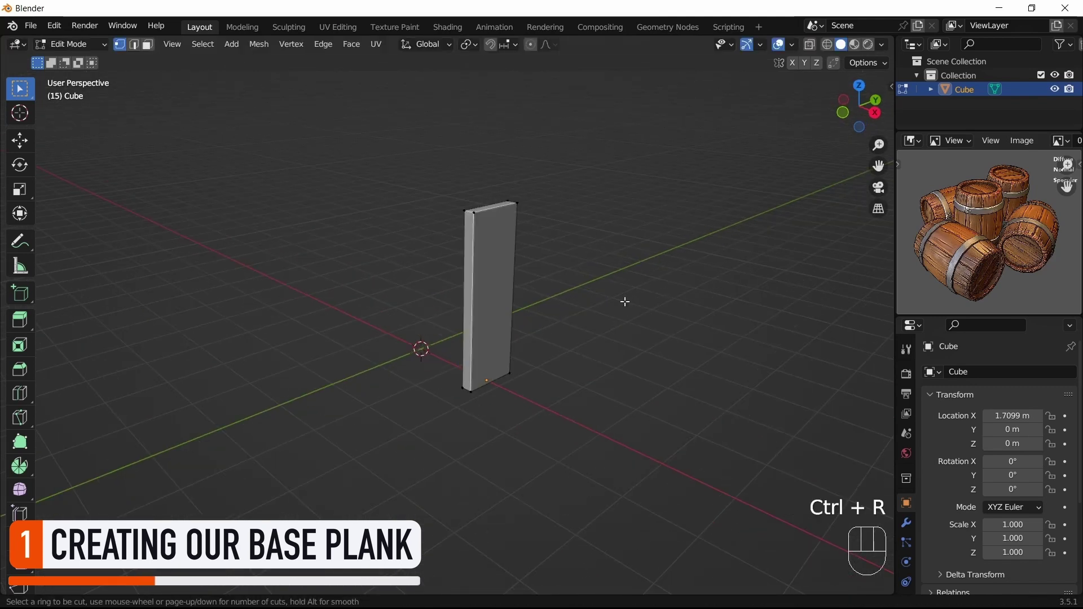
left_click(489, 300)
right_click(583, 329)
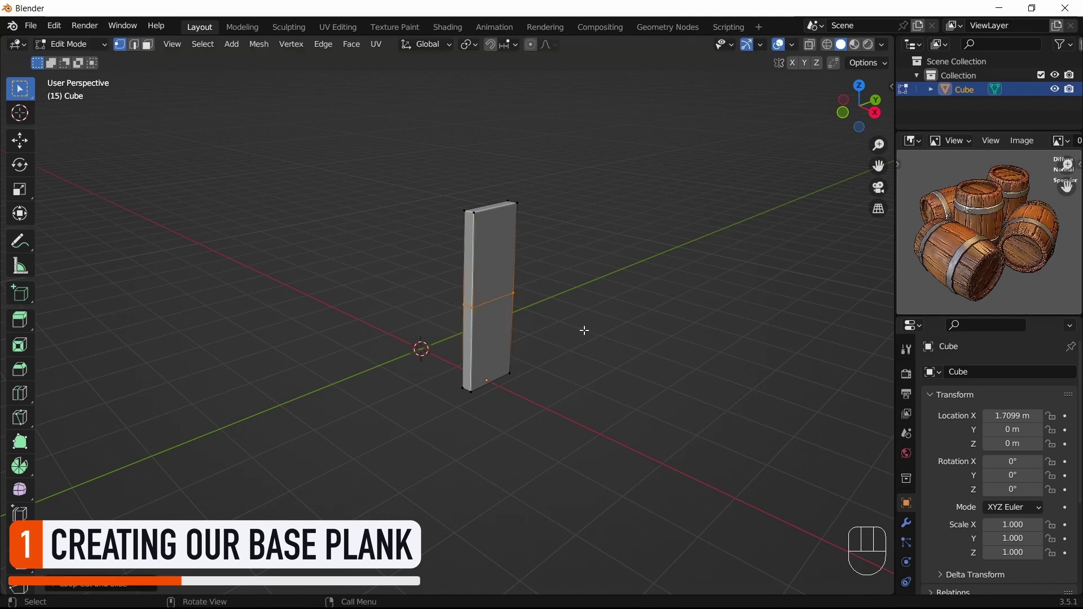
- Move the middle edge loop outward along X to bend the plank away from the world origin
key("g")
key("x")
left_click(534, 311)
scroll(631, 348, "up", 2)
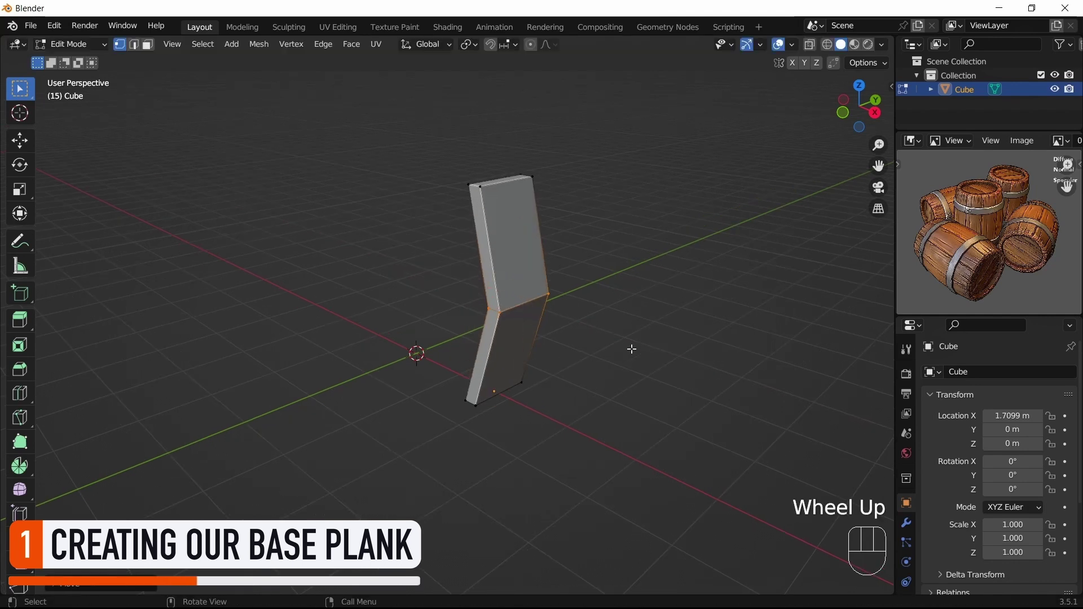
middle_click_drag(631, 348, 529, 176)
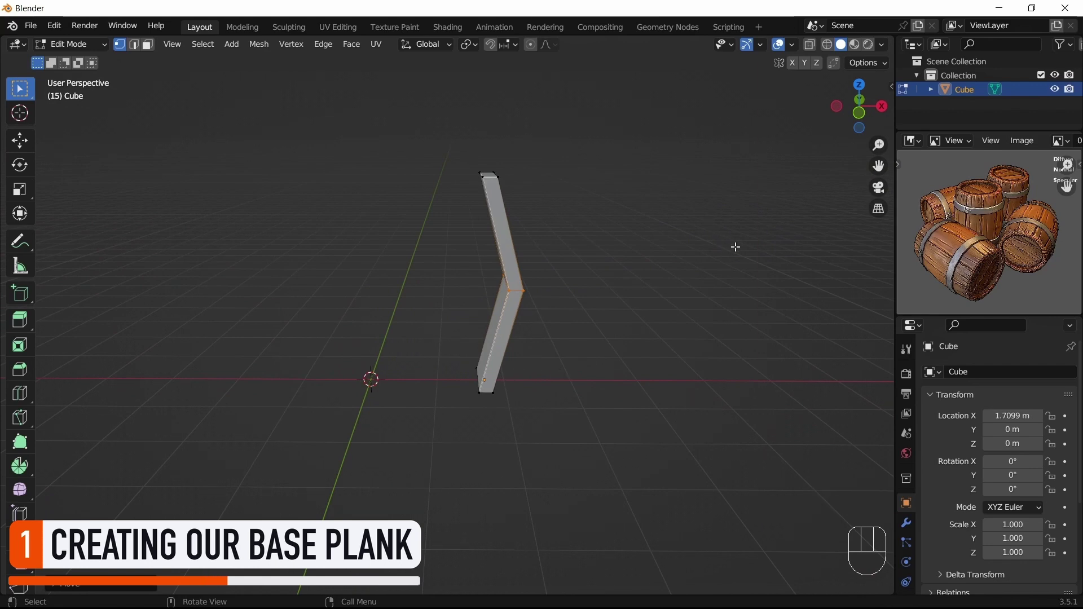
scroll(704, 301, "up", 2)
middle_click_drag(704, 301, 605, 307)
scroll(604, 307, "down", 1)
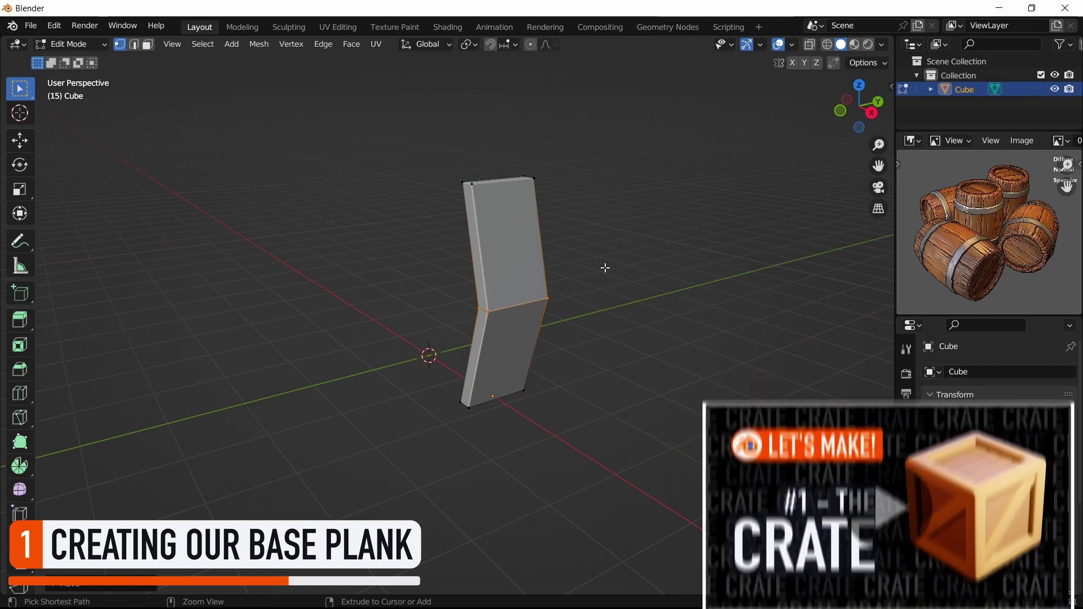
- Bevel the middle edge loop with 5 segments and a width of about 1.21 m to curve the plank smoothly
key("ctrl+b")
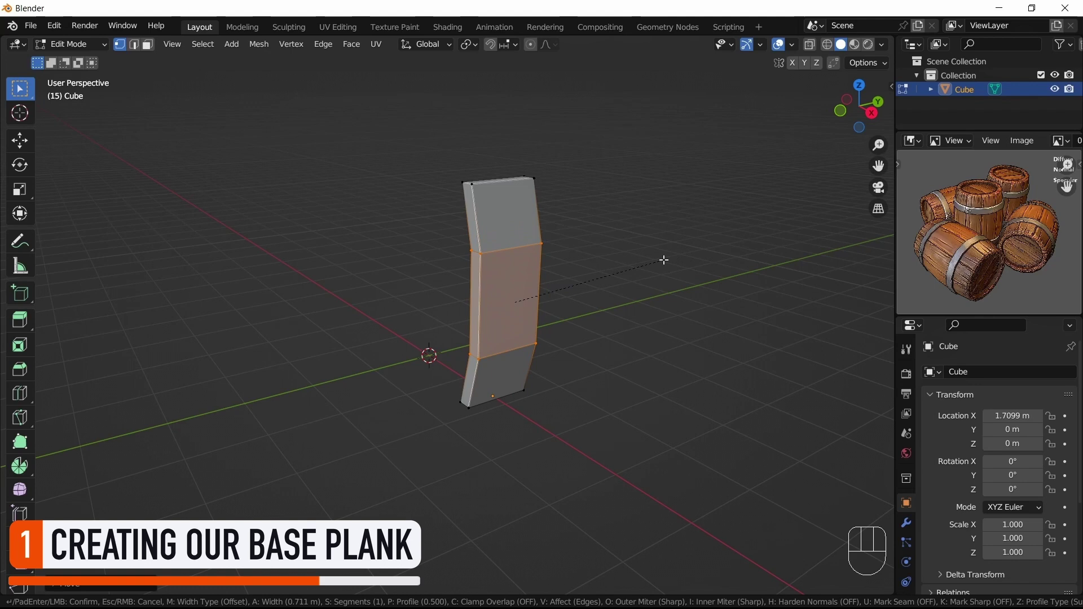
scroll(664, 260, "up", 2)
scroll(664, 259, "up", 1)
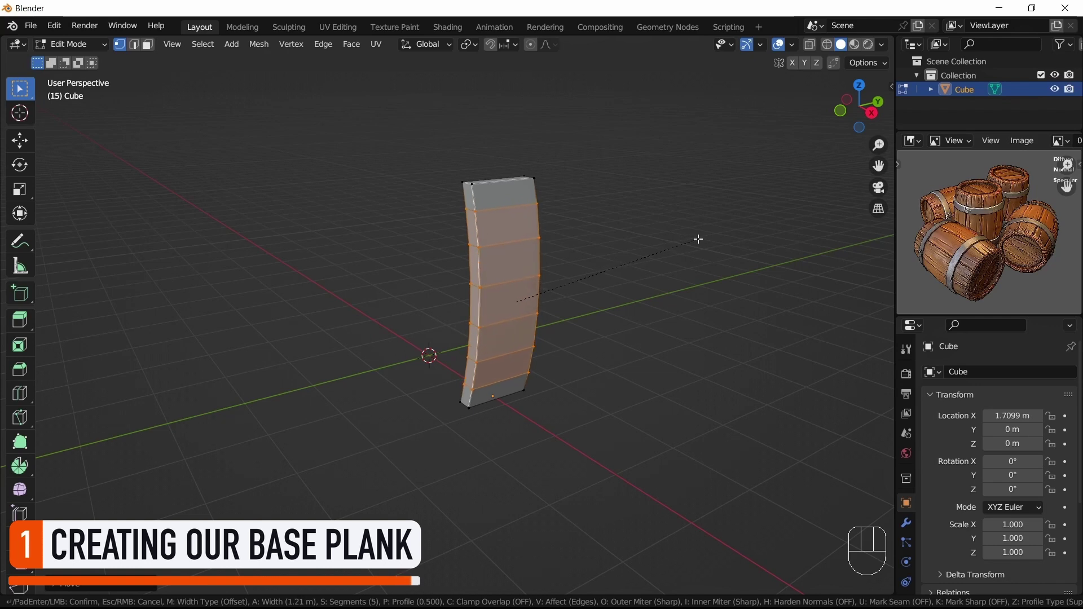
left_click(698, 239)
left_click(629, 253)
middle_click_drag(629, 253, 649, 253)
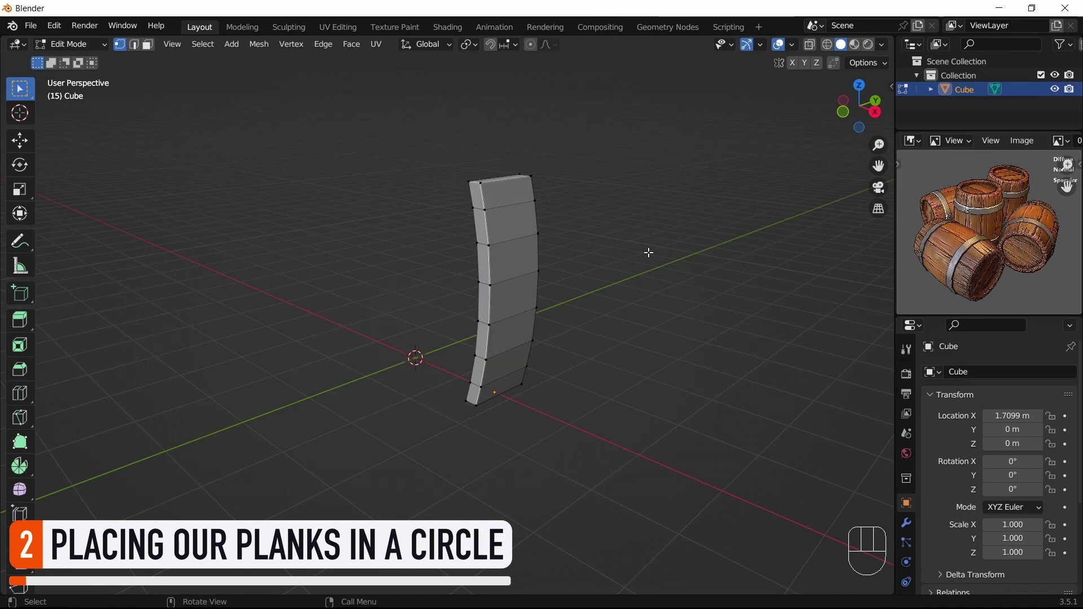
- Back in Object Mode, set the plank's origin to the 3D cursor at the world centre
middle_click_drag(411, 346, 632, 341)
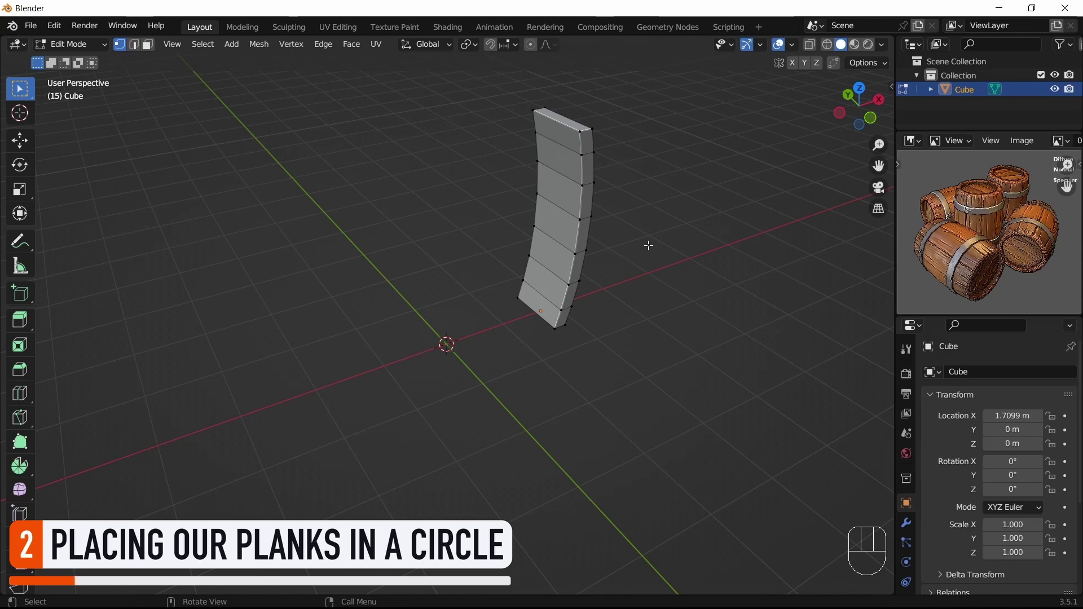
key("Tab")
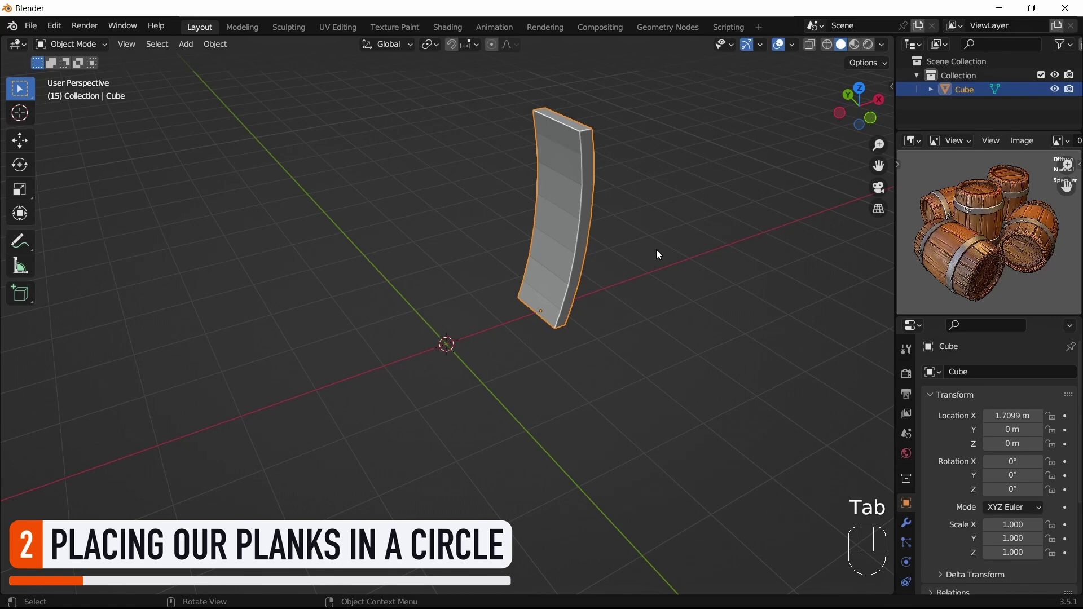
left_click(216, 44)
mouse_move(327, 78)
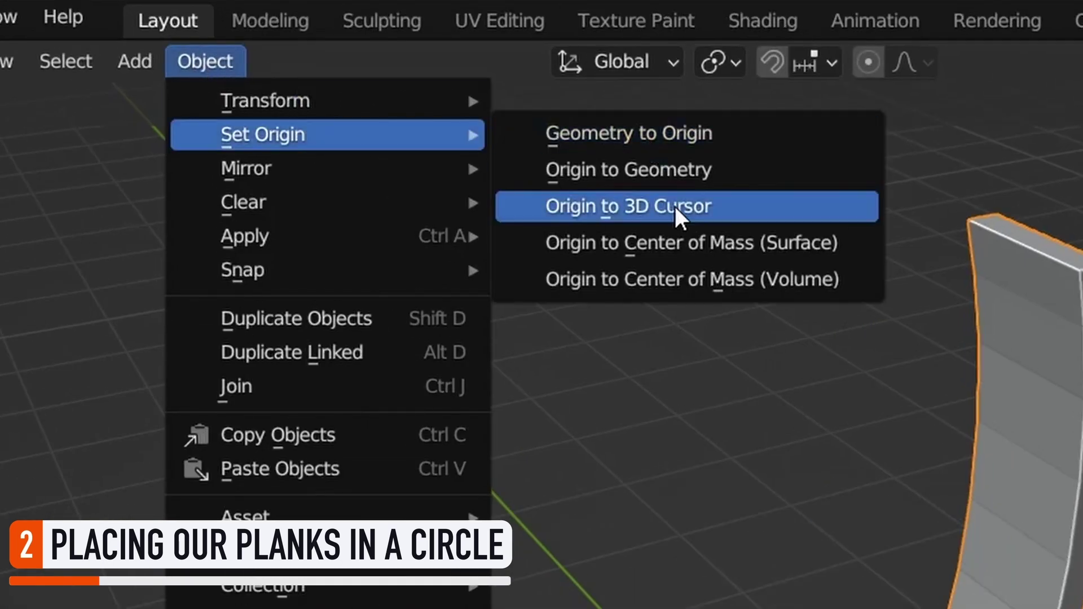
left_click(675, 205)
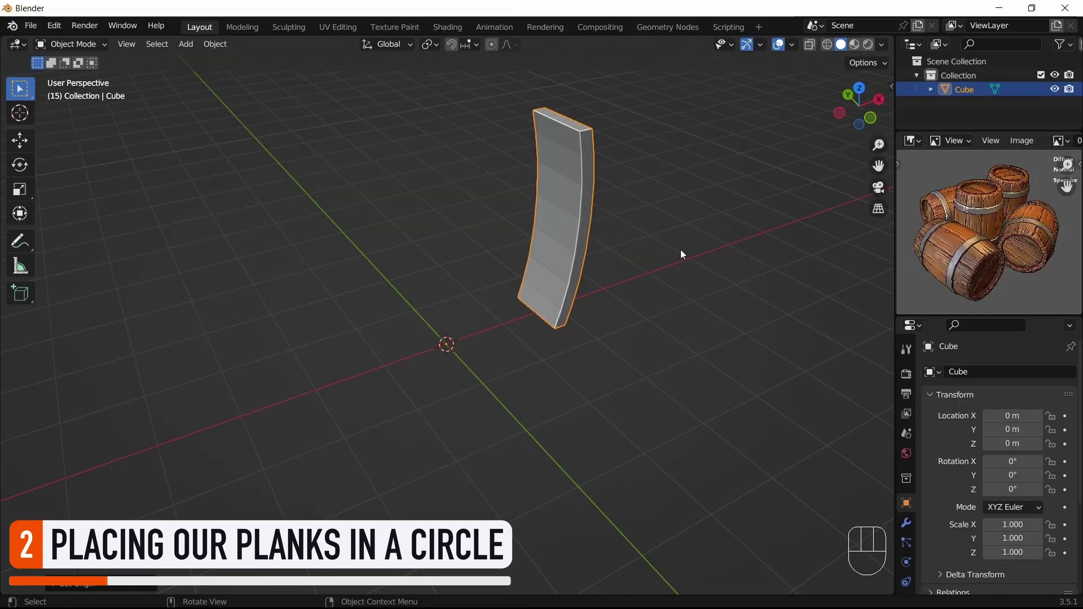
key("r")
key("z")
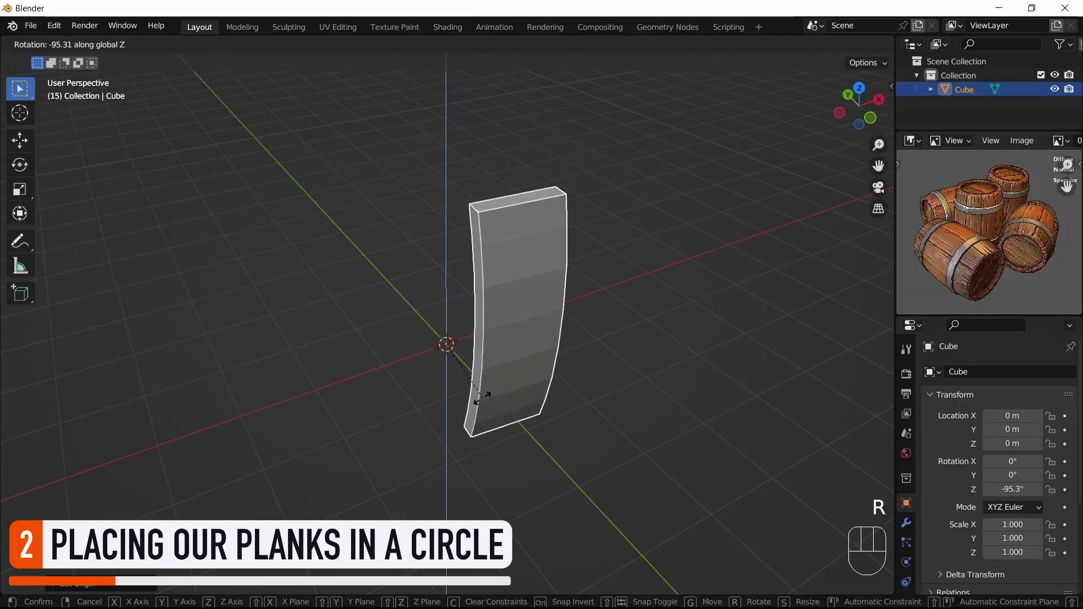
right_click(587, 261)
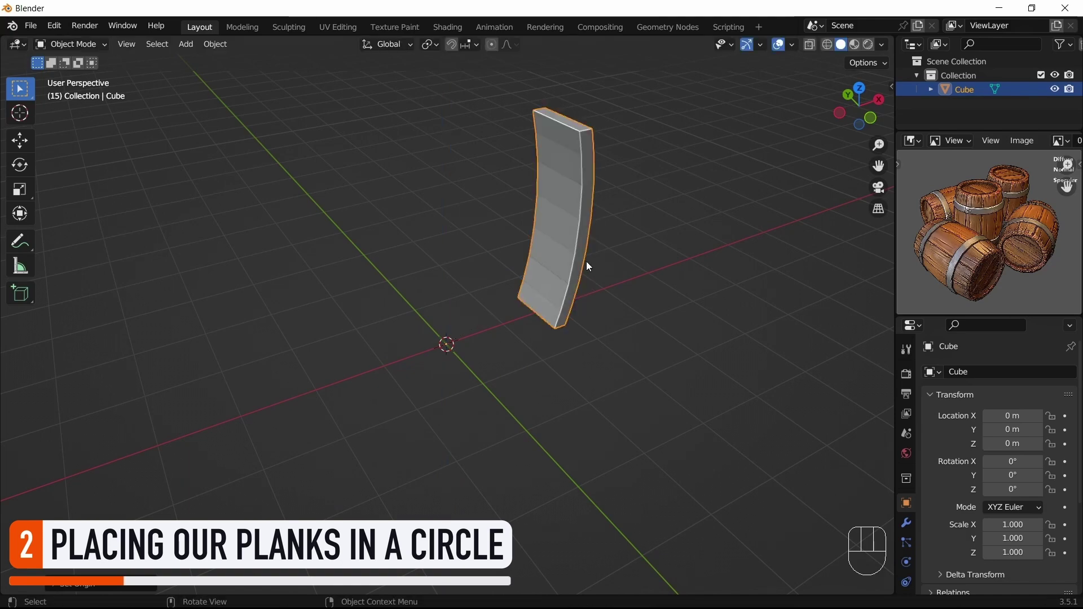
- Duplicate the plank three times, rotating each copy about Z so it sits beside the previous one
key("shift+d")
key("r")
key("z")
left_click(716, 332)
key("shift+d")
key("r")
key("z")
left_click(679, 273)
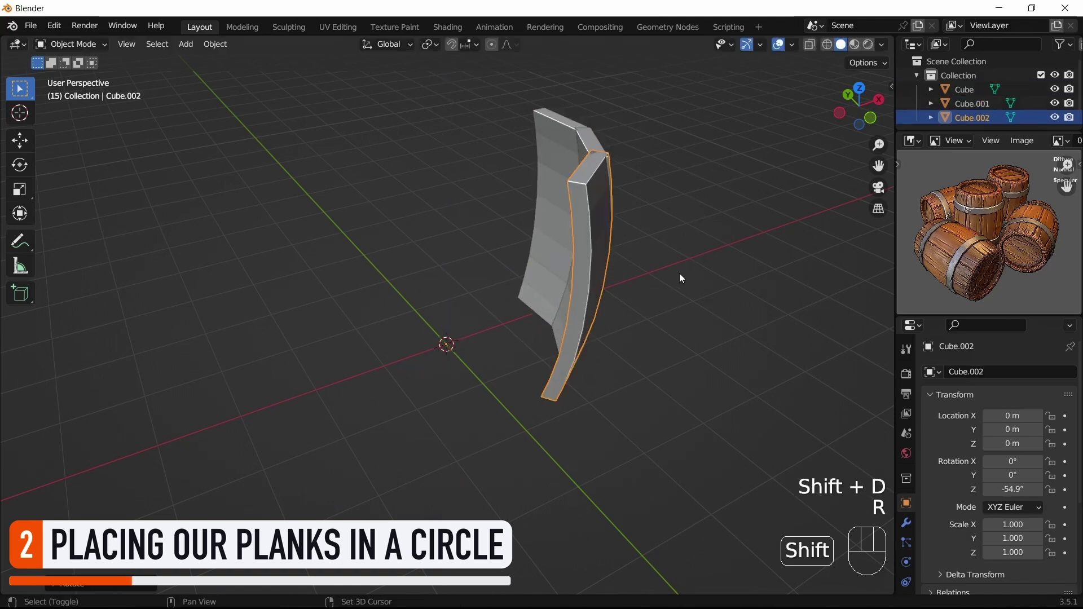
key("shift+d")
key("r")
key("z")
left_click(649, 341)
middle_click_drag(735, 290, 551, 356)
scroll(604, 266, "down", 2)
- Try scaling the middle edge loop of the original plank in Edit Mode
left_click(552, 356)
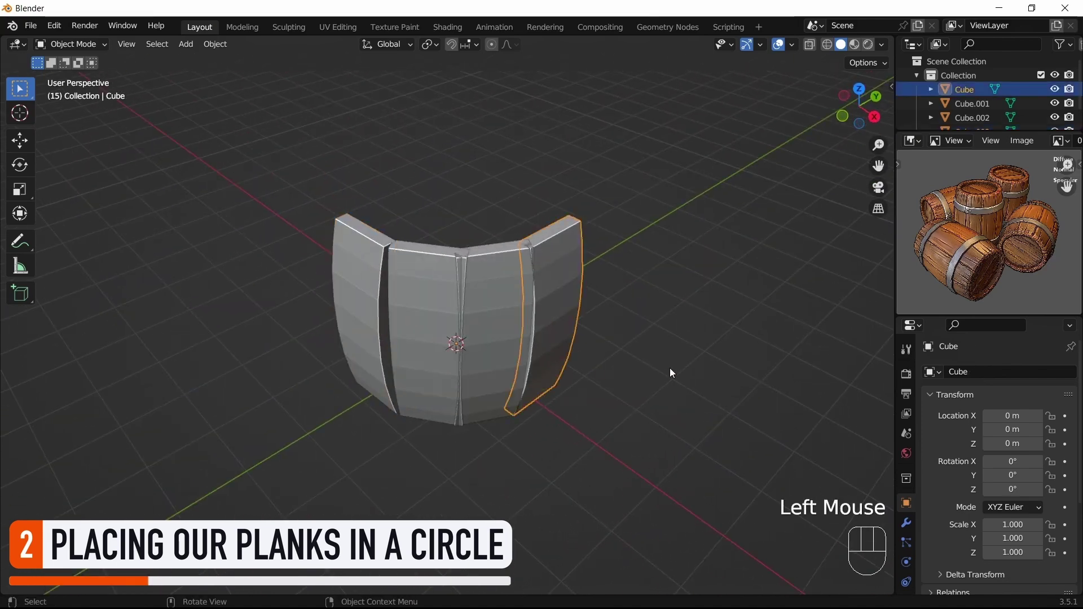
key("Tab")
scroll(671, 370, "up", 2)
middle_click_drag(670, 371, 514, 290)
left_click(356, 271, "alt")
key("s")
left_click(535, 322)
key("Tab")
- Try scaling the middle edge loop of the adjacent plank copy along its local Y axis
left_click(411, 294)
key("Tab")
left_click(409, 282, "alt")
key("s")
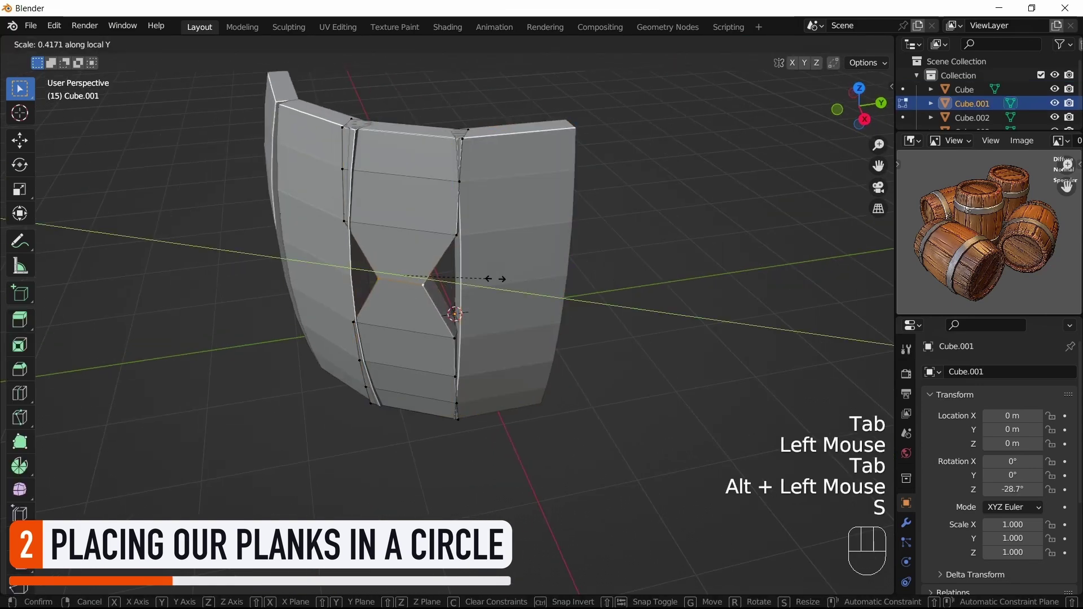
left_click(643, 248)
key("a")
key("a")
key("Tab")
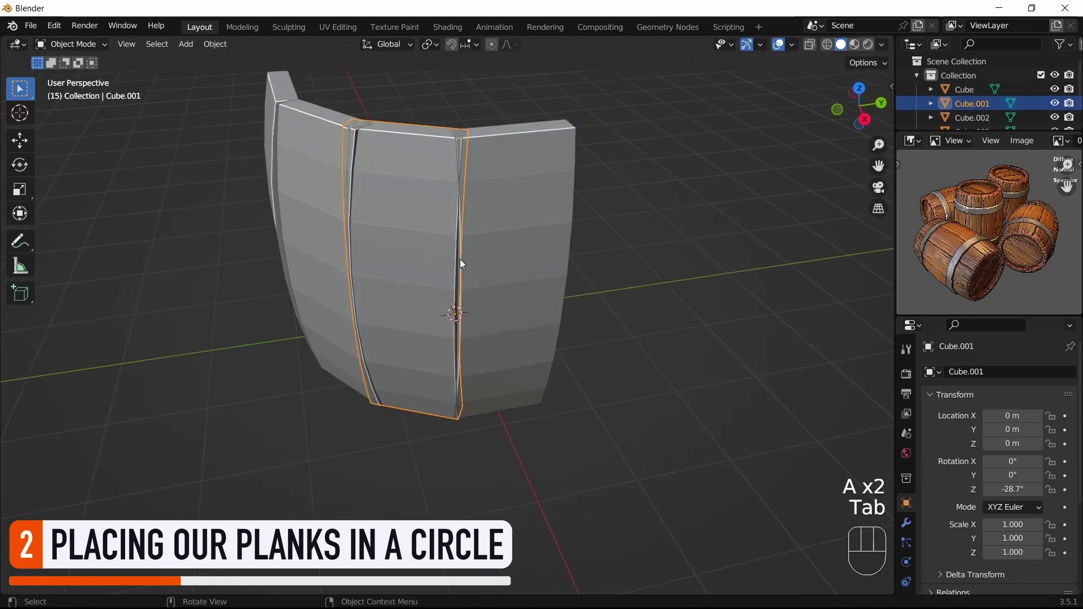
- Remove the three plank copies and add an Array modifier to the original plank
scroll(550, 265, "down", 3)
middle_click_drag(461, 261, 570, 237)
scroll(600, 203, "up", 2)
middle_click_drag(570, 237, 632, 237, "shift")
middle_click_drag(632, 237, 669, 276)
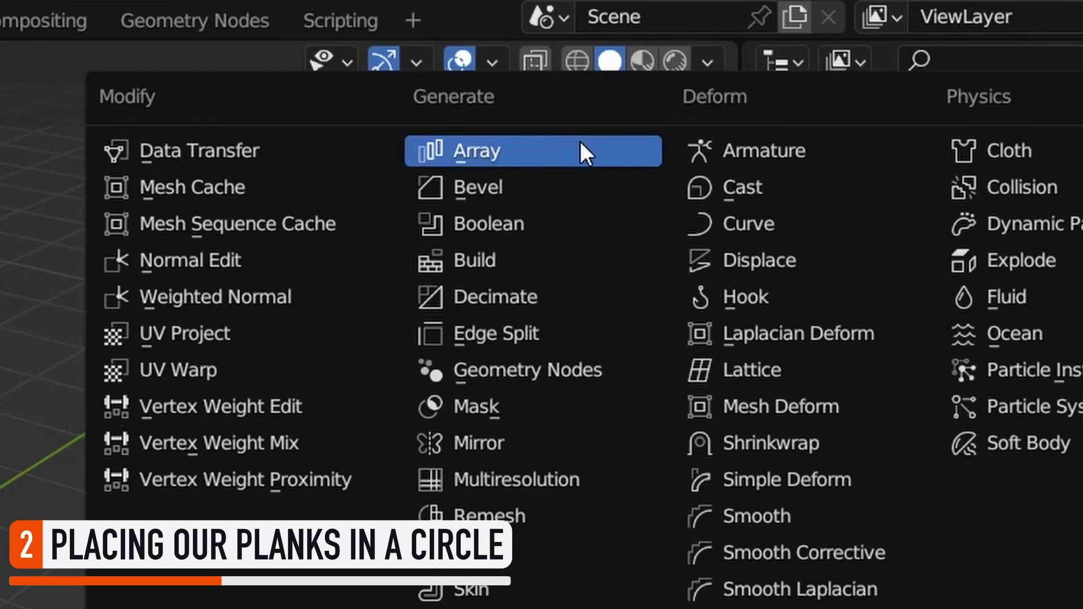
left_click(581, 141)
middle_click_drag(828, 238, 741, 406)
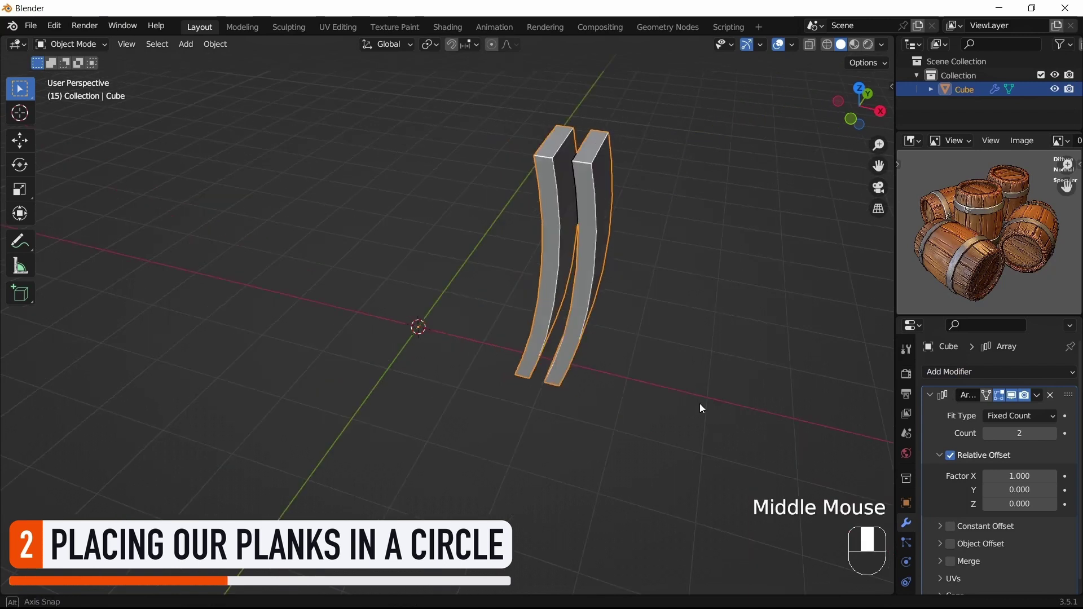
- Try higher counts in the Array modifier, and return the count to 2
left_click(1054, 434)
left_click(1054, 434)
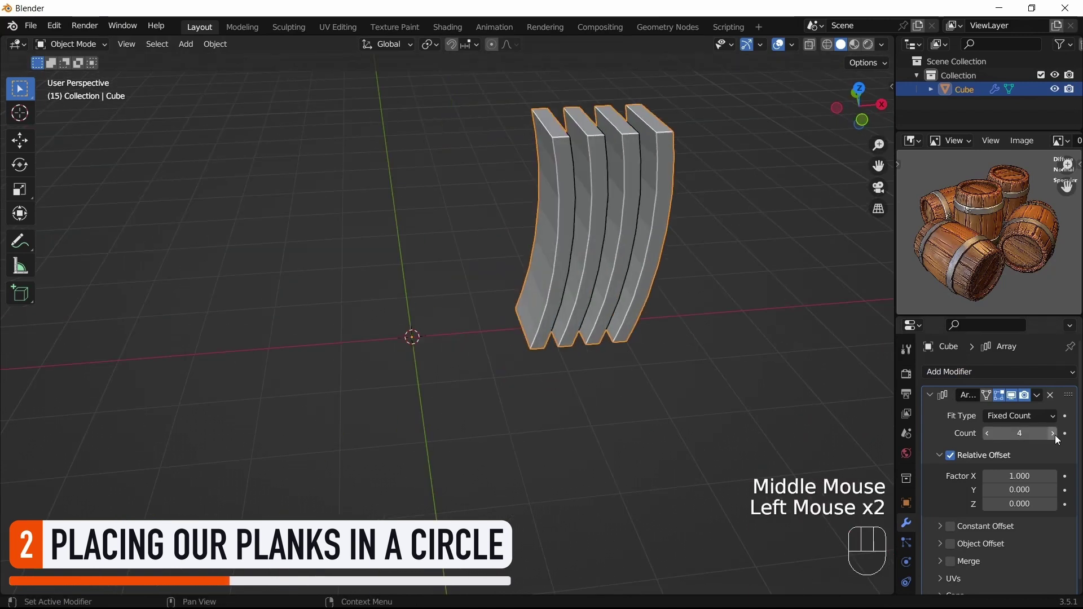
left_click(1054, 434)
left_click(1054, 434)
left_click(988, 434)
double_click(988, 434)
double_click(988, 435)
left_click(977, 435)
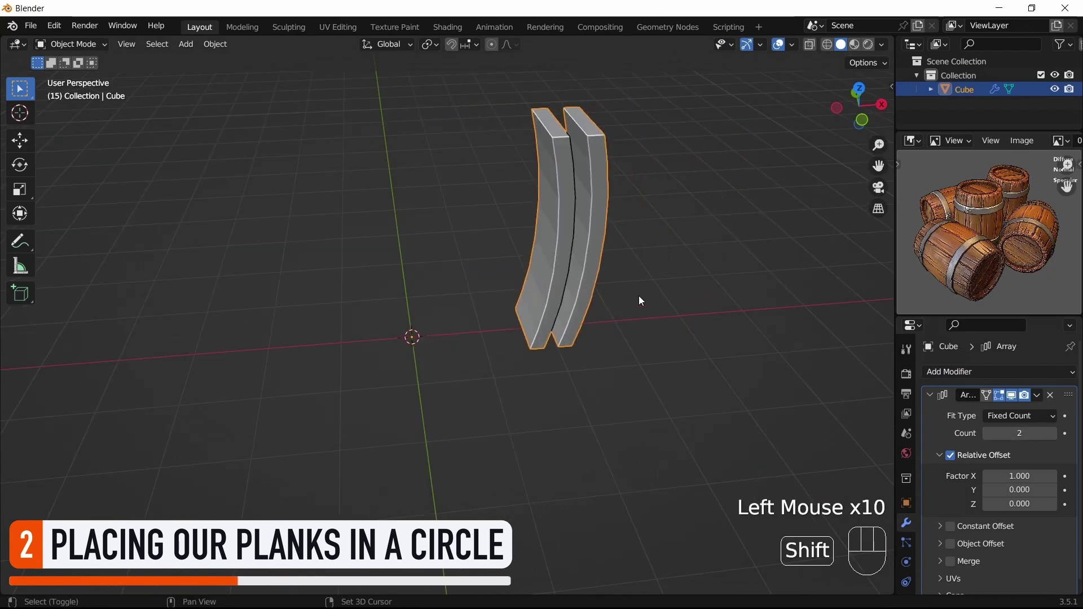
- Try scaling the arrayed plank's middle edge loop along Y in Edit Mode, and return to Object Mode
middle_click_drag(639, 296, 643, 310, "shift")
scroll(643, 311, "up", 2)
middle_click_drag(644, 311, 740, 317)
key("Tab")
left_click(644, 320, "alt")
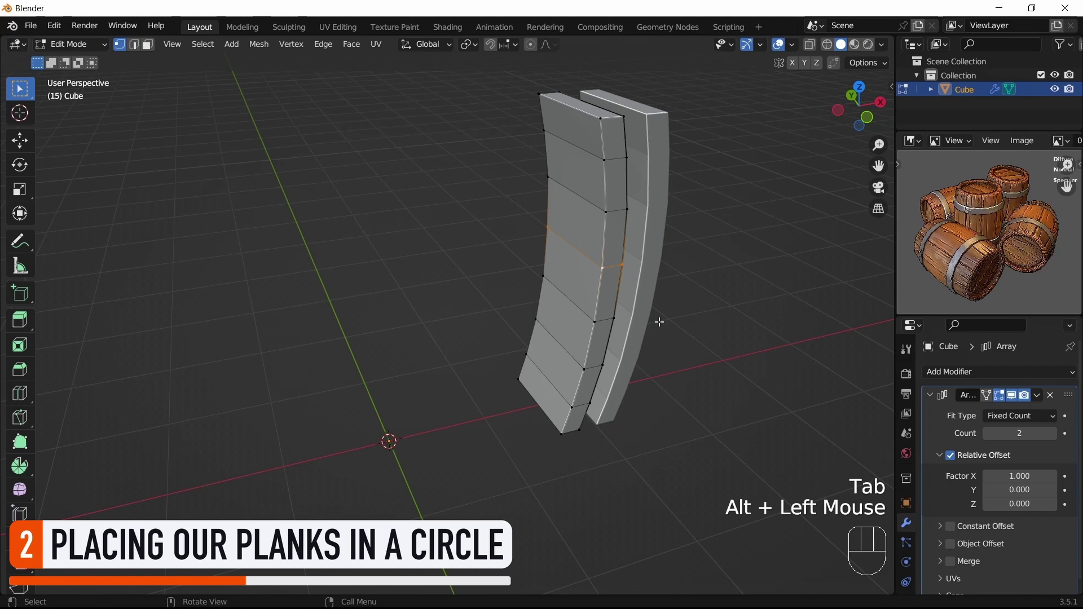
key("s")
key("y")
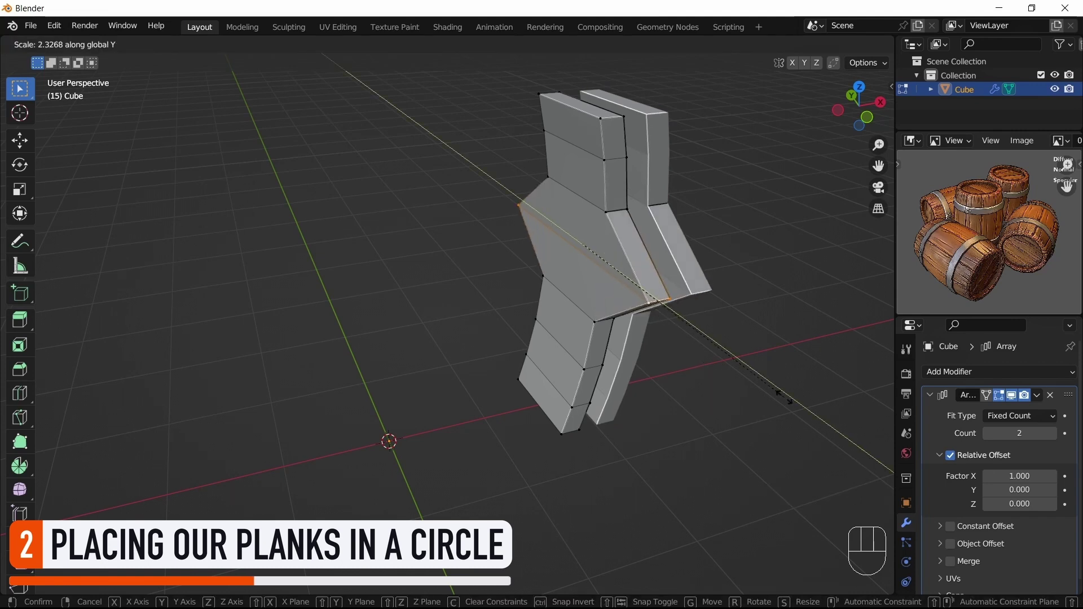
right_click(784, 397)
key("a")
key("a")
key("Tab")
- Enlarge the Properties editor by reducing the heights of the Outliner and the reference image area
left_click_drag(1002, 131, 1001, 102)
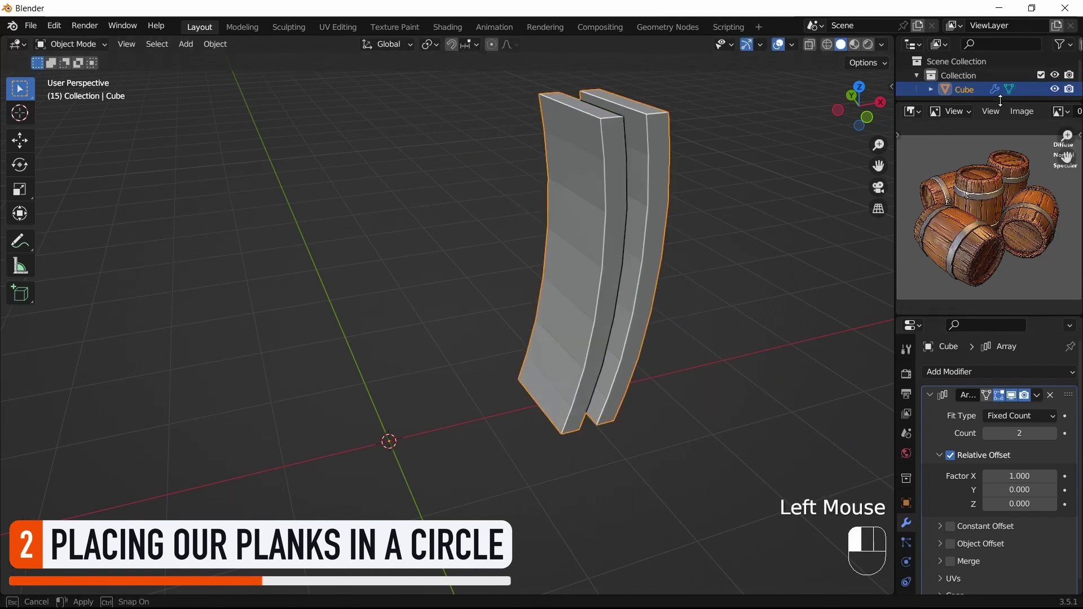
left_click_drag(1021, 316, 1019, 272)
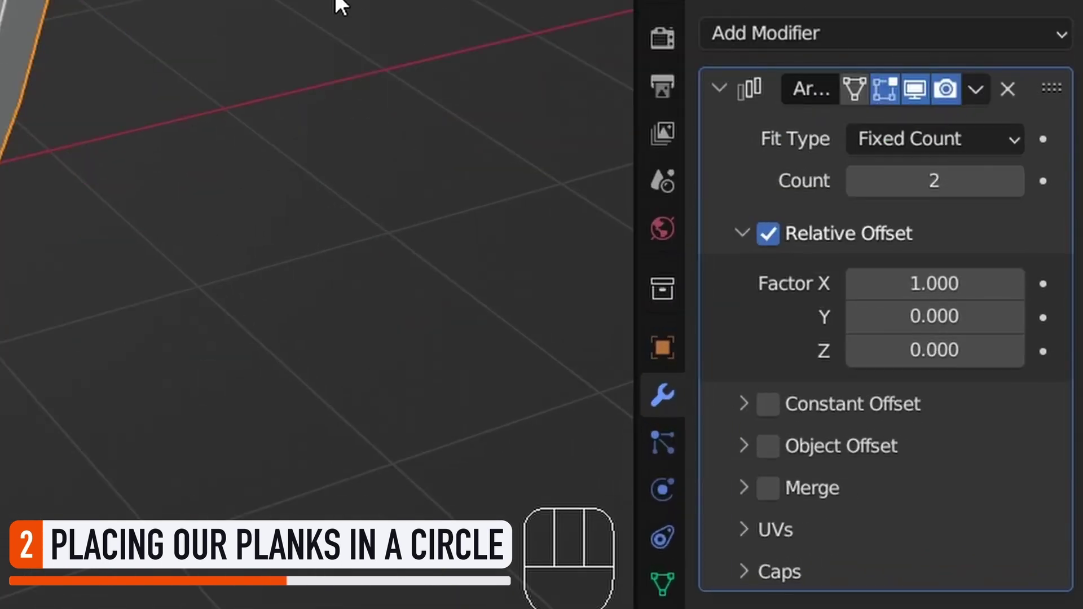
- Switch the plank's Array modifier from Relative Offset to Object Offset
left_click(767, 234)
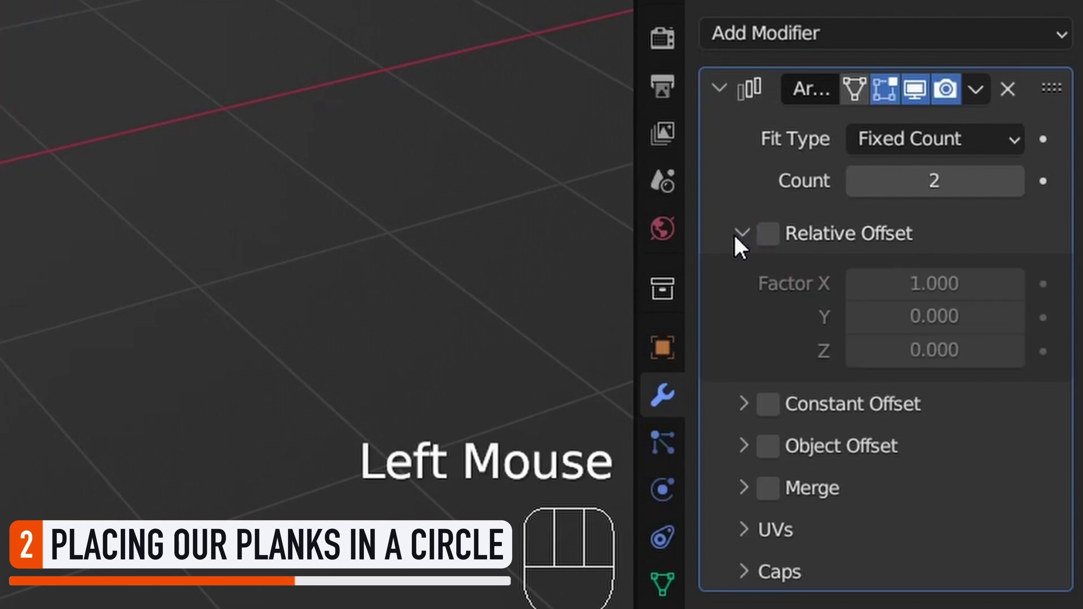
left_click(741, 232)
left_click(766, 317)
left_click(744, 317)
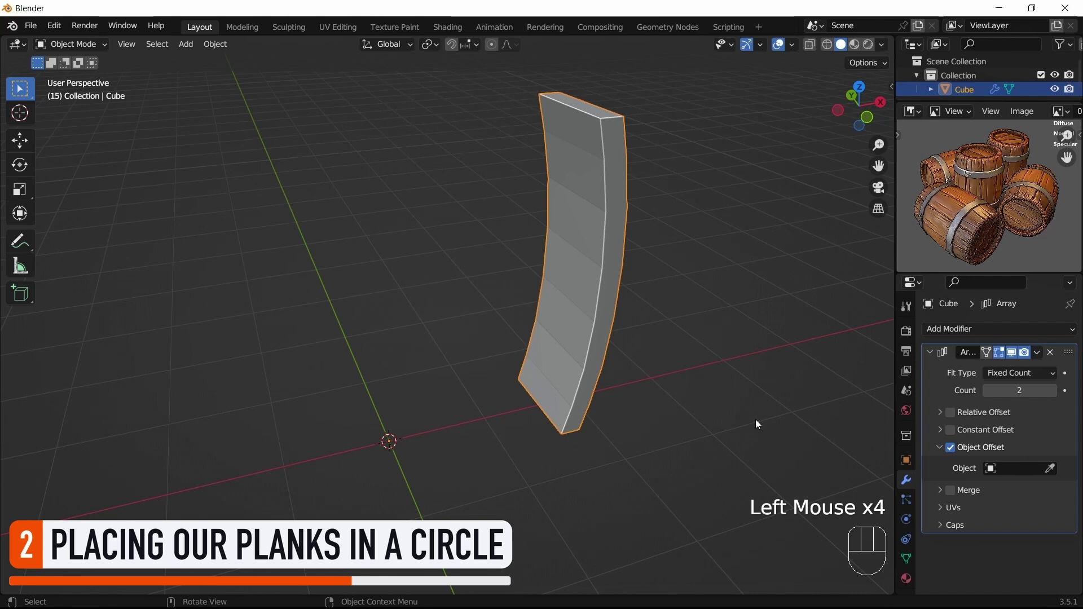
- Add a Plain Axes empty at the world origin and assign it as the array's offset object
key("shift+a")
mouse_move(399, 448)
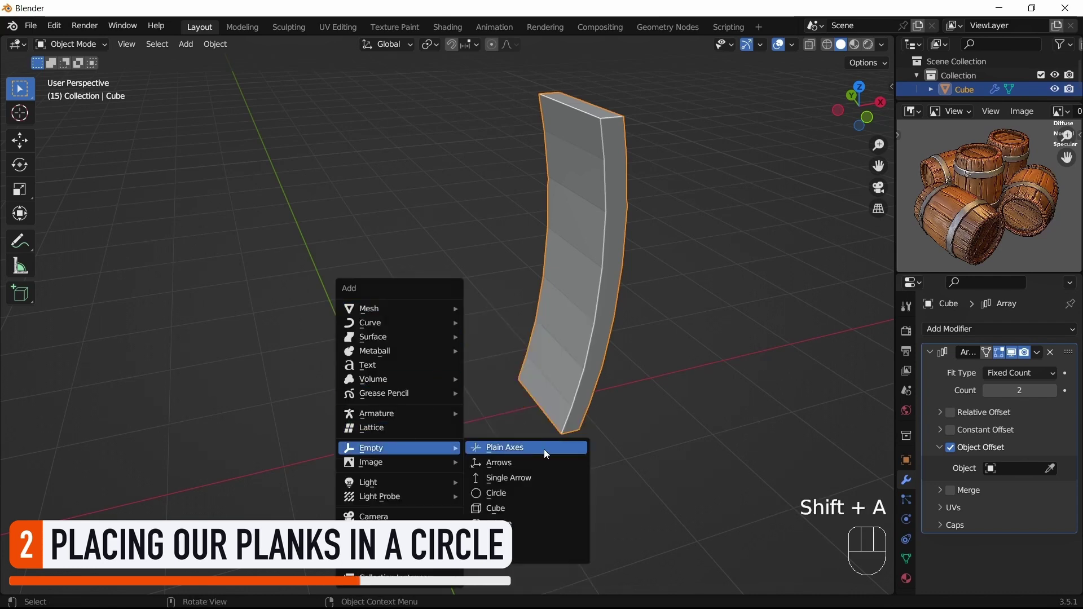
left_click(545, 450)
left_click(551, 368)
left_click(1015, 469)
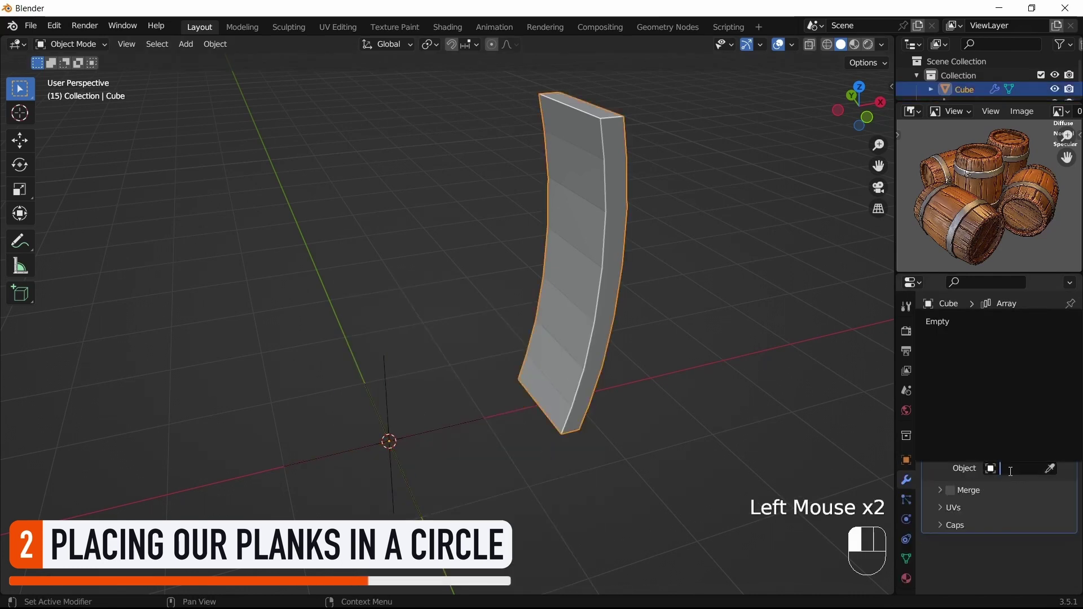
left_click(943, 323)
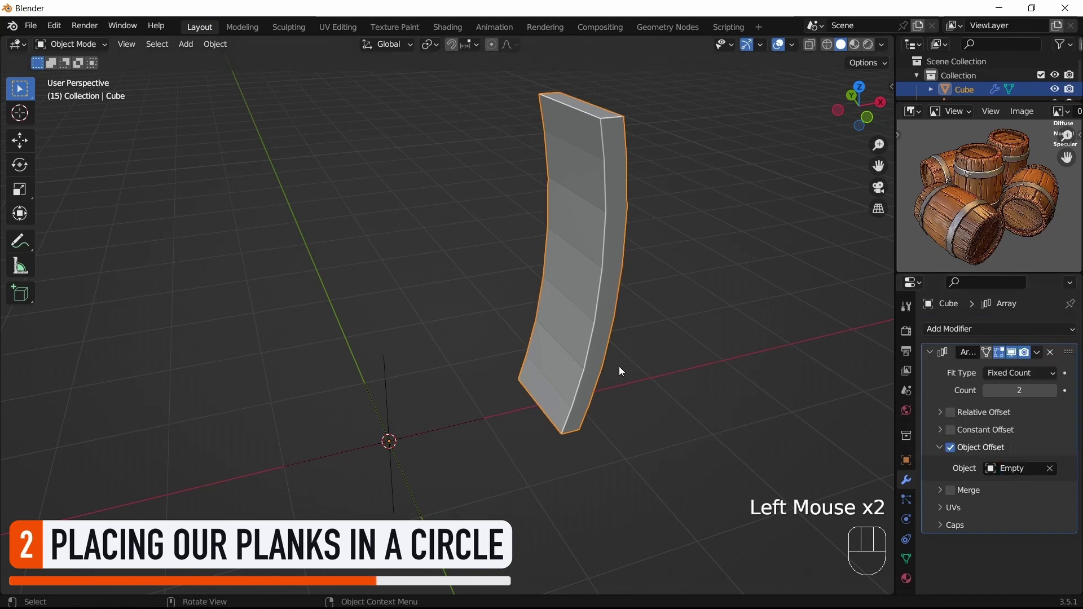
- Select the empty at the origin and show its transform values in the viewport sidebar
left_click(449, 422)
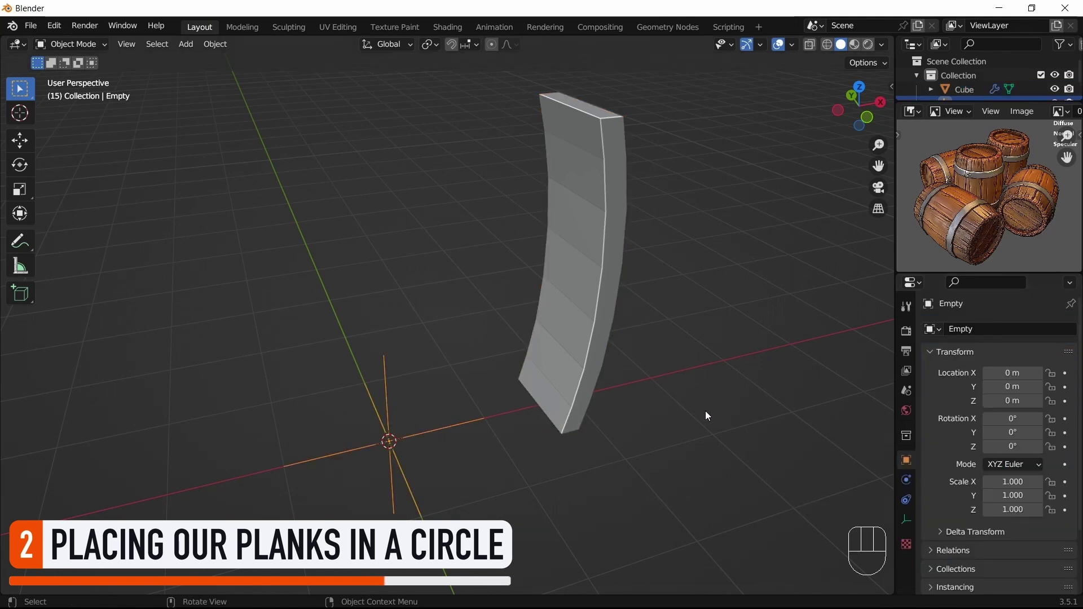
key("n")
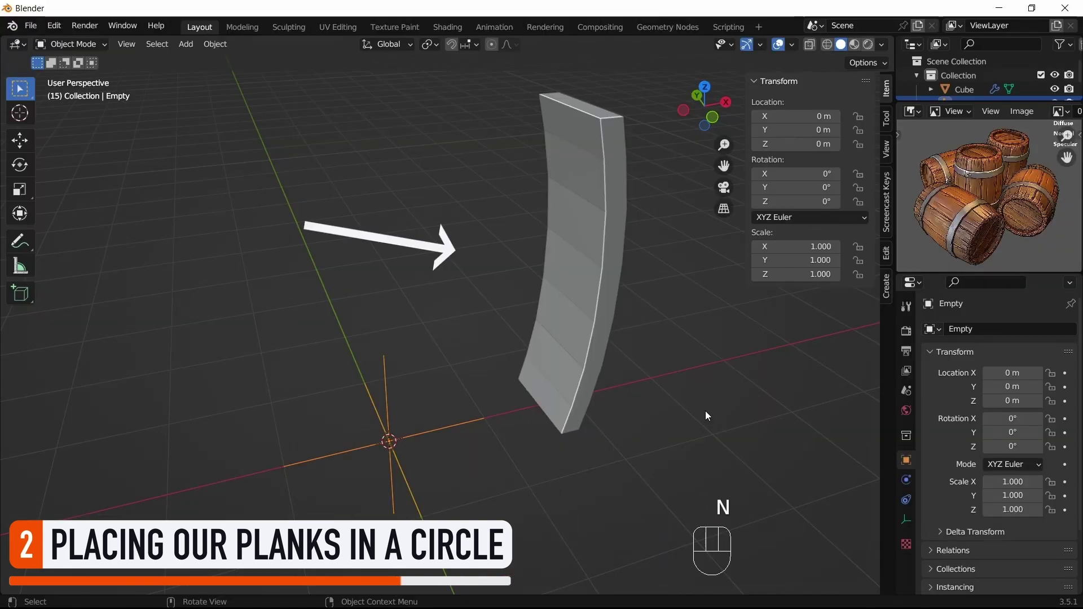
scroll(459, 360, "down", 3)
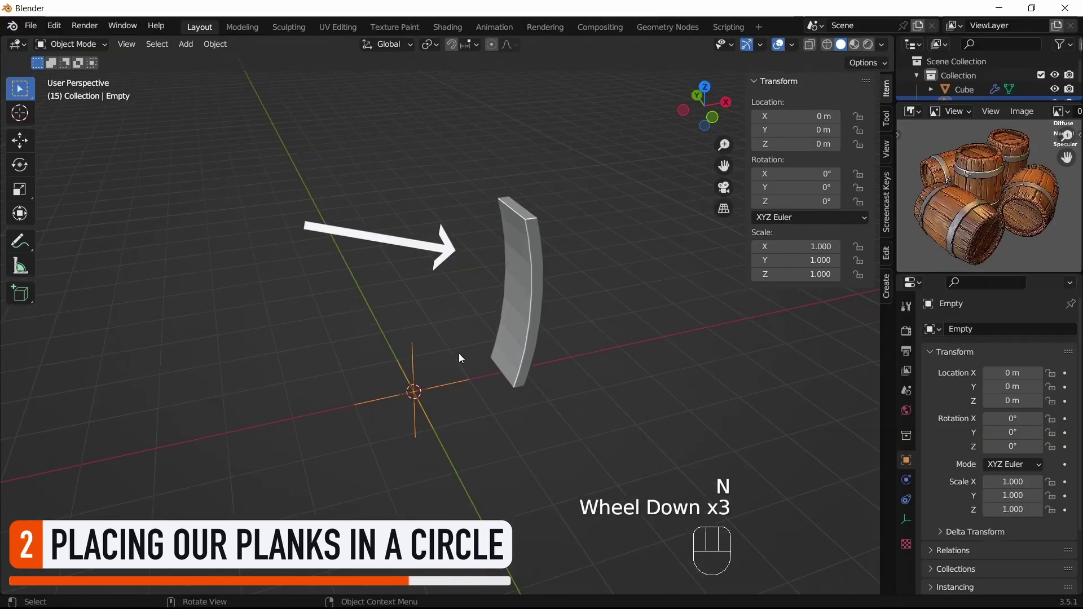
middle_click_drag(459, 355, 521, 391)
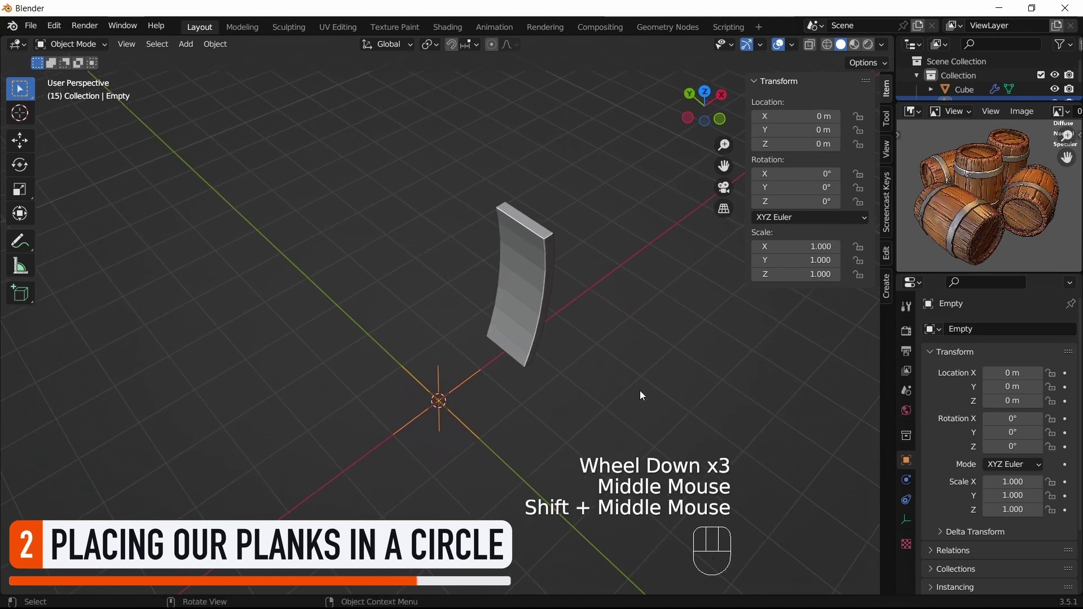
- Try moving, scaling and rotating the empty to test its effect on the arrayed plank, cancelling each transform
key("g")
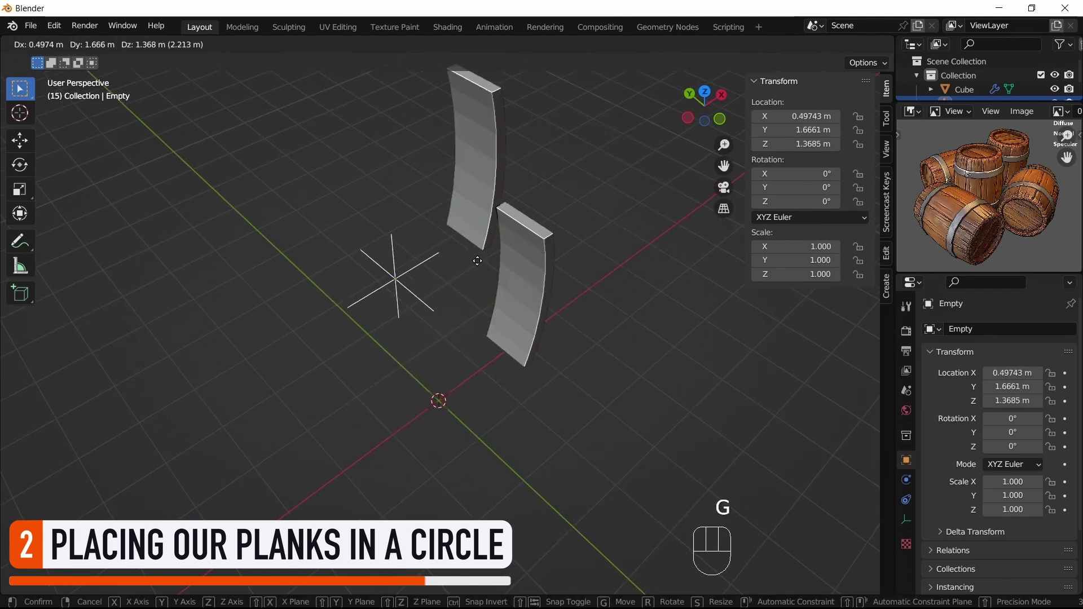
right_click(516, 390)
key("s")
right_click(518, 388)
key("r")
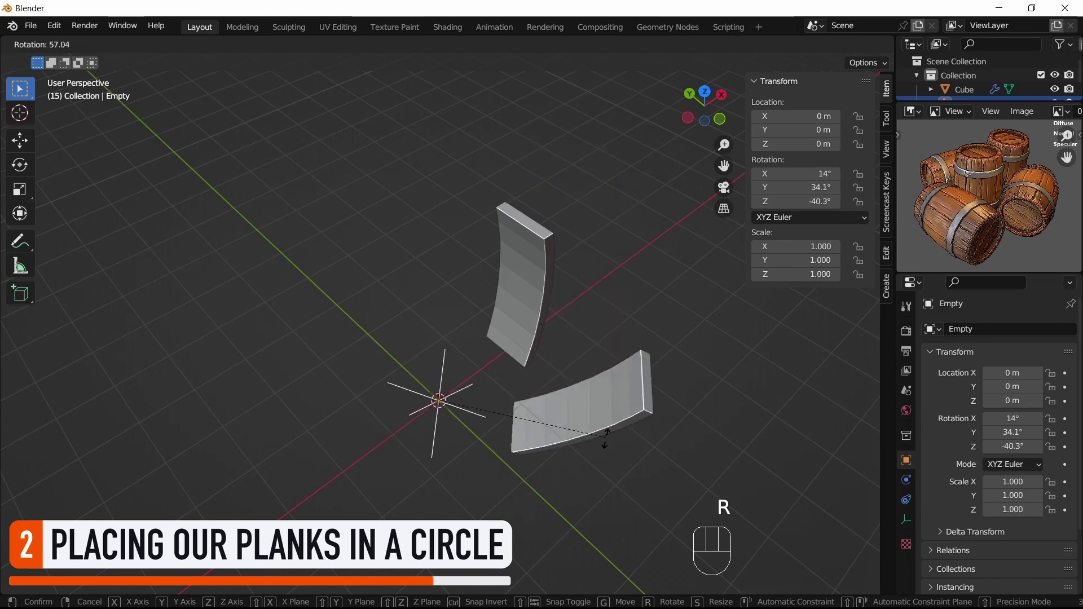
right_click(694, 418)
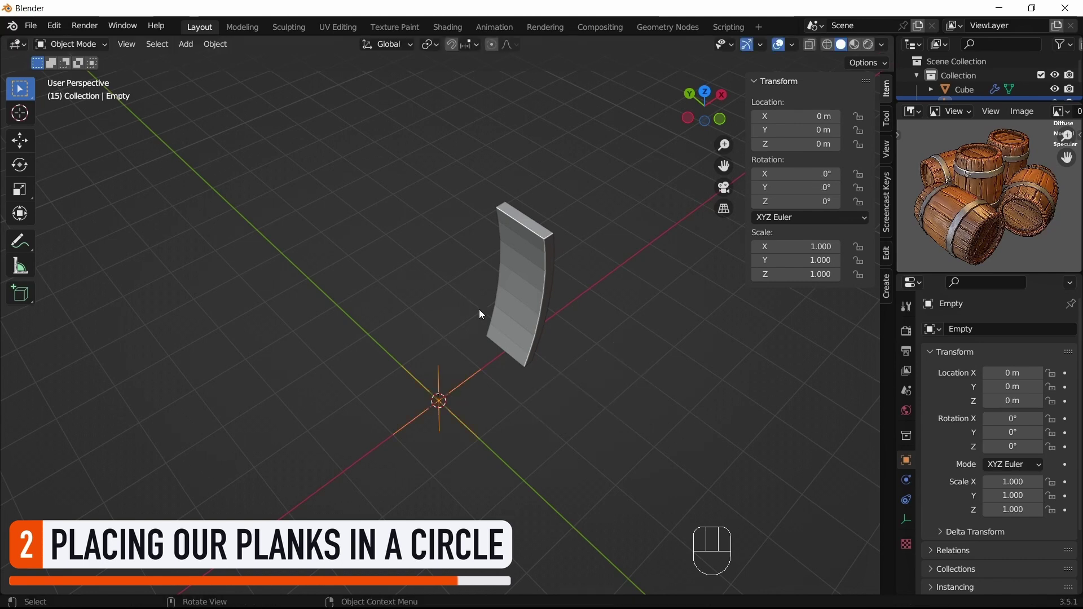
- Rotate the empty to about -31.5° on Z and raise the plank array's count to 11
key("r")
left_click(556, 313)
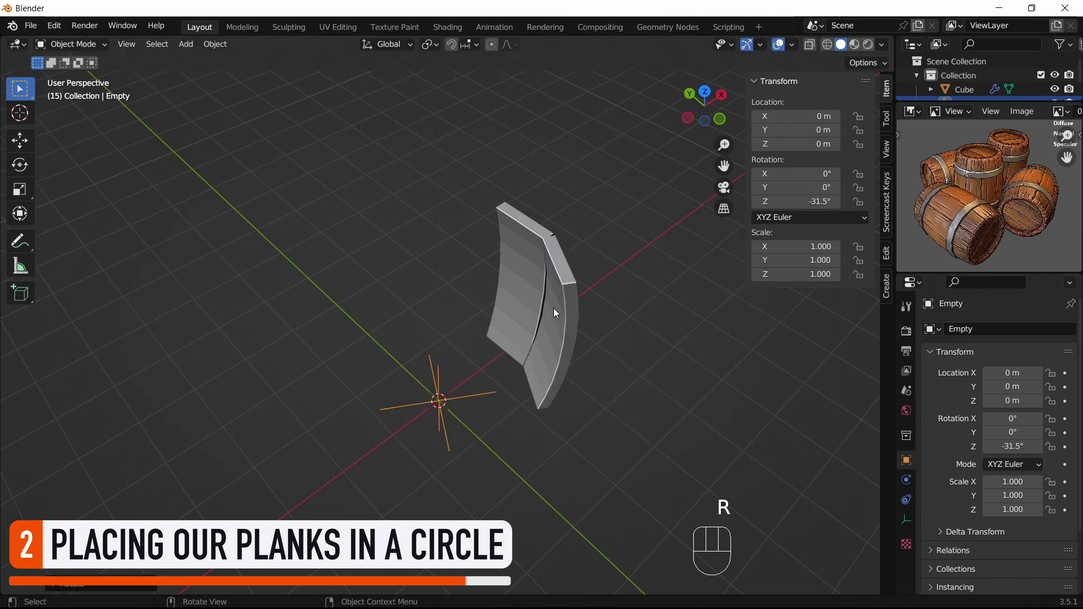
left_click(522, 292)
left_click(1053, 390)
left_click(1053, 390)
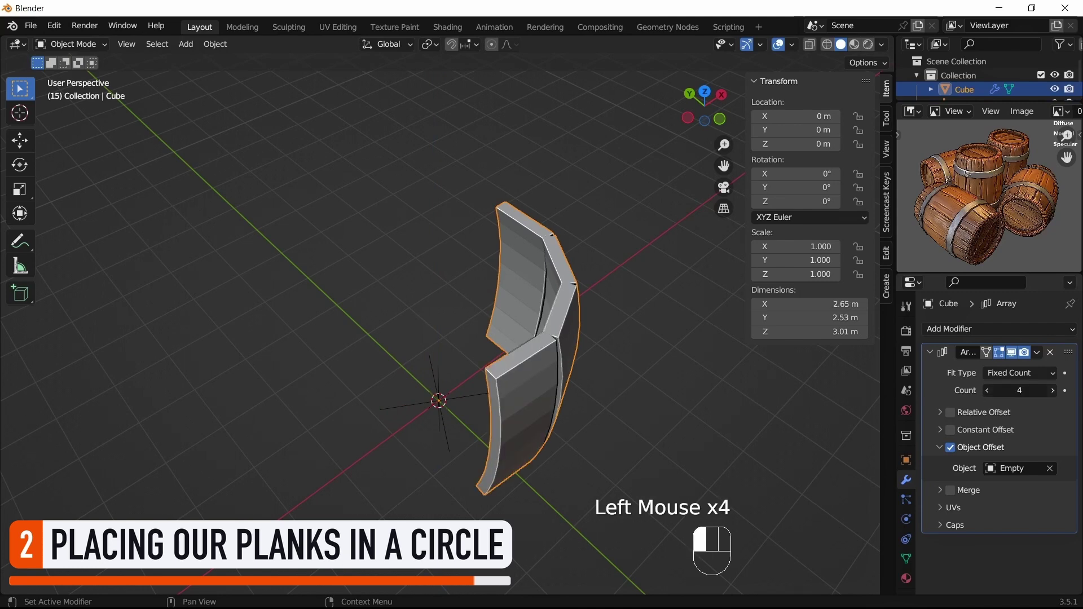
left_click(1053, 391)
left_click(1053, 390)
left_click(1053, 390)
left_click(1053, 391)
left_click(1053, 391)
left_click(1053, 390)
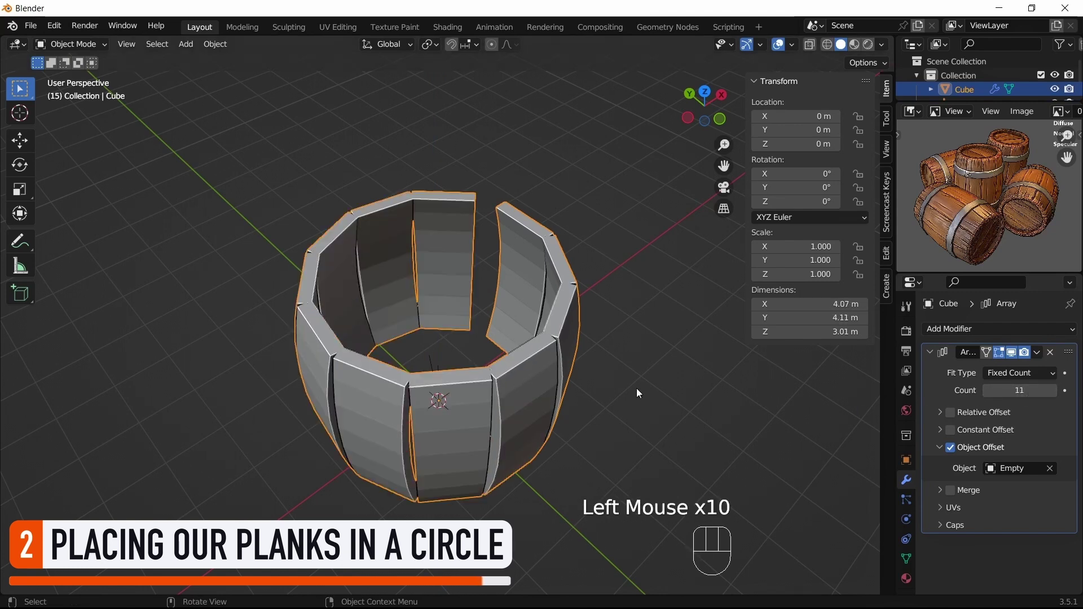
- Fine-tune the empty's Z rotation to about -32.6° so the planks close into an even circle
left_click(429, 358)
middle_click_drag(465, 358, 649, 360)
scroll(551, 371, "up", 2)
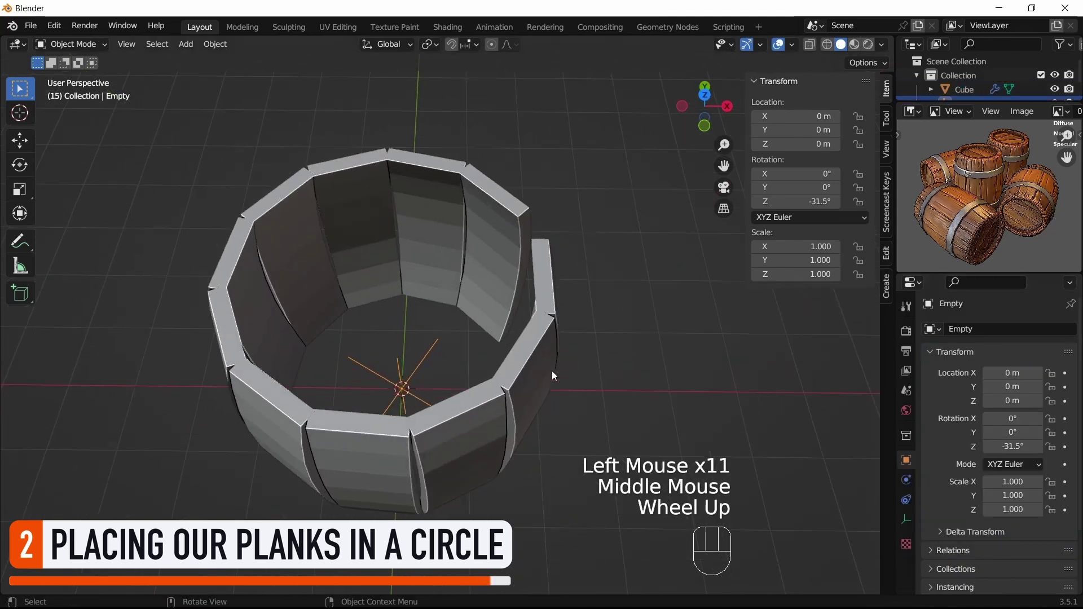
middle_click_drag(552, 375, 633, 305, "shift")
key("r")
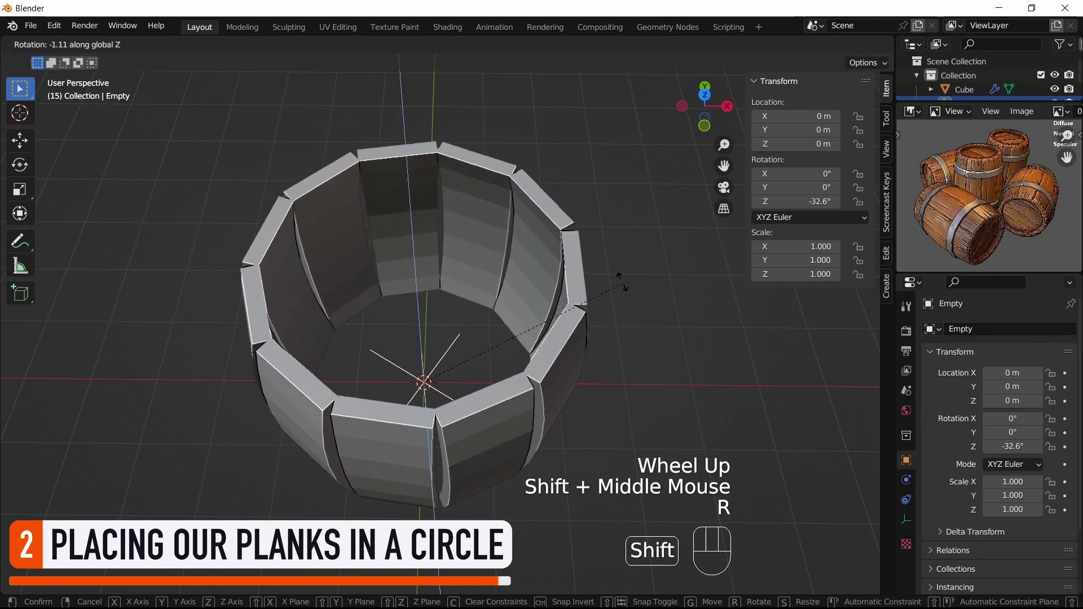
left_click(613, 281)
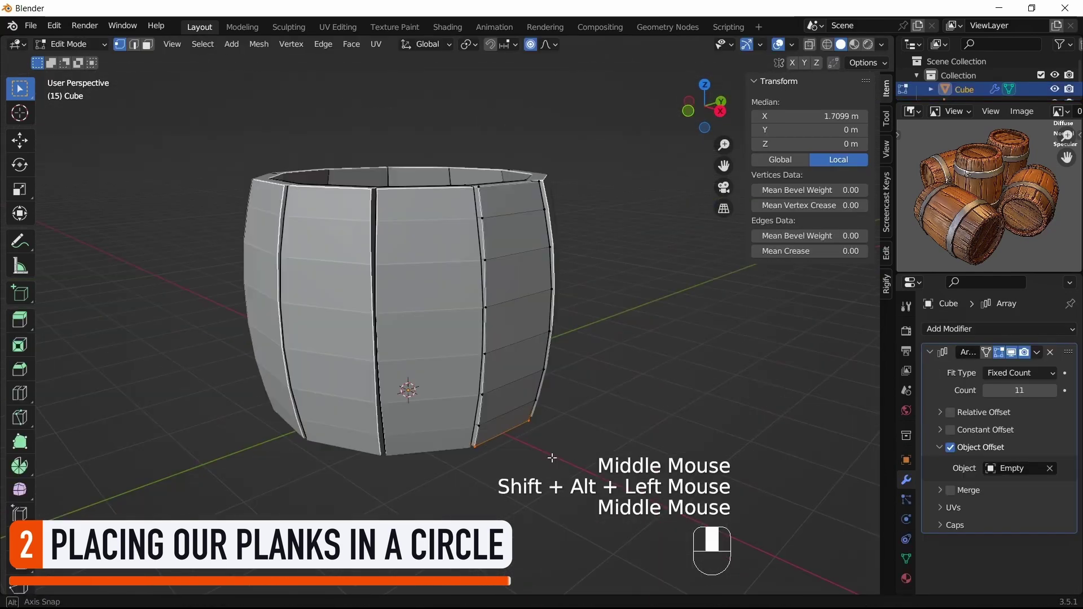
- Widen the plank's middle along Y with smooth proportional editing to close the gaps, and return to Object Mode with the sidebar hidden
key("3")
scroll(578, 314, "down", 2)
key("ctrl+z")
middle_click_drag(578, 314, 574, 290)
key("a")
key("a")
middle_click_drag(575, 291, 608, 277)
key("Tab")
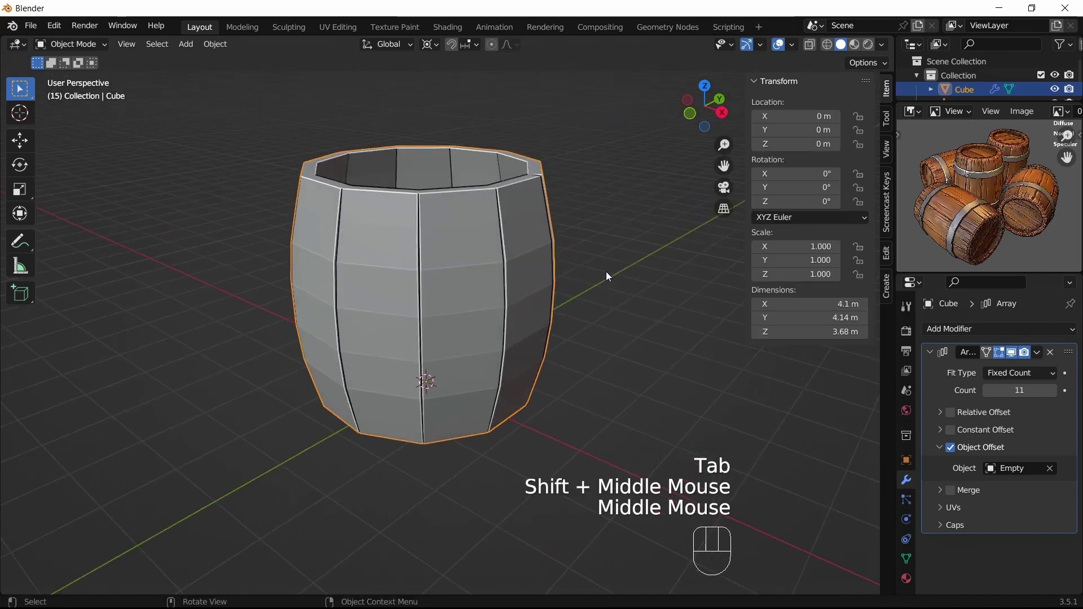
key("n")
left_click(592, 354)
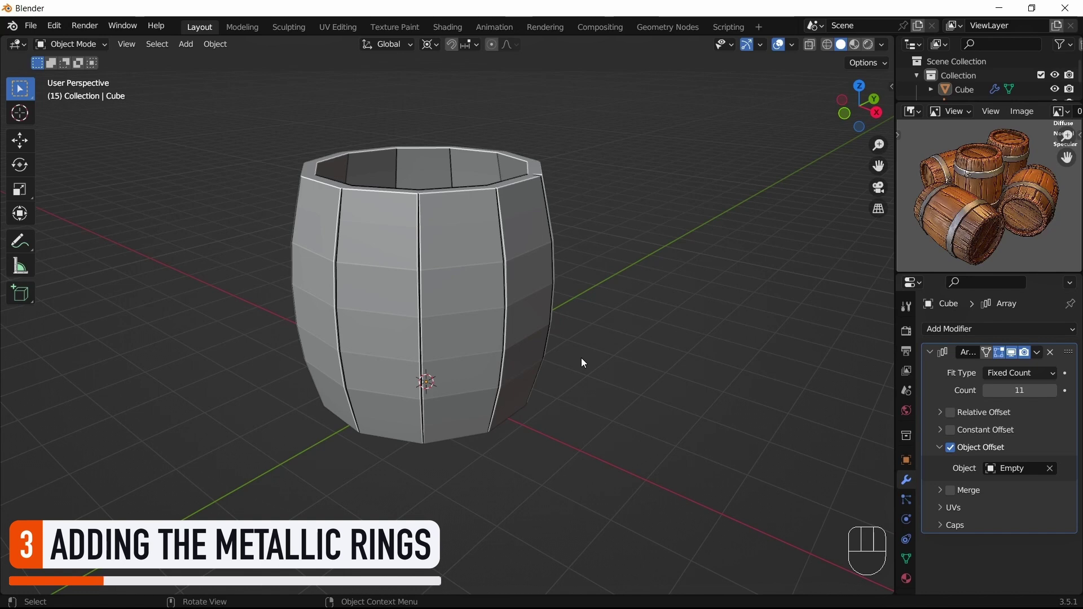
- Add a cylinder mesh and set its X location to 4 m, beside the barrel
key("shift+a")
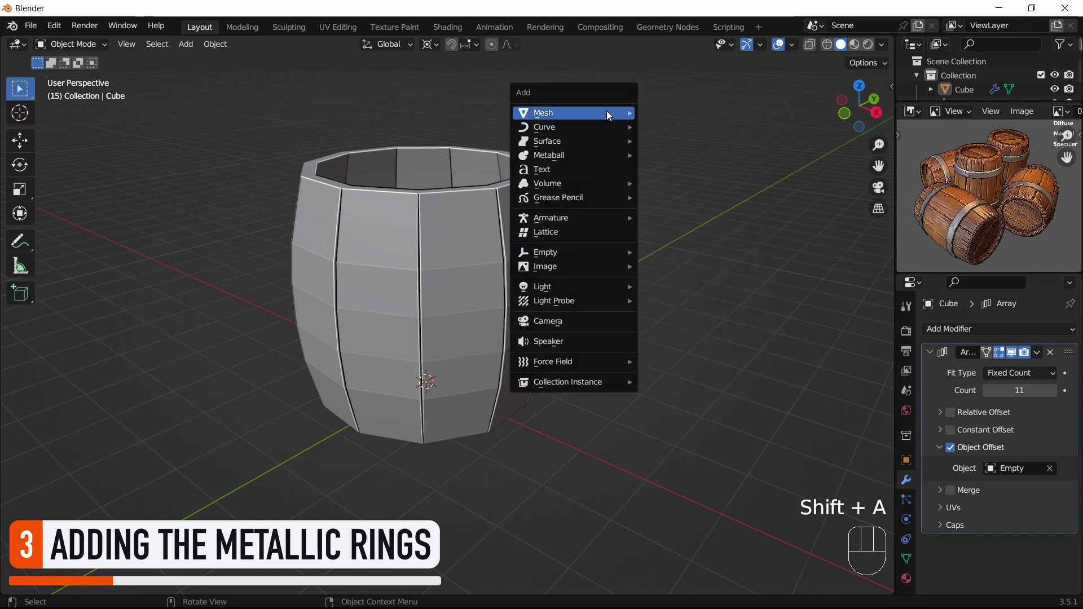
mouse_move(610, 113)
left_click(712, 184)
left_click(100, 581)
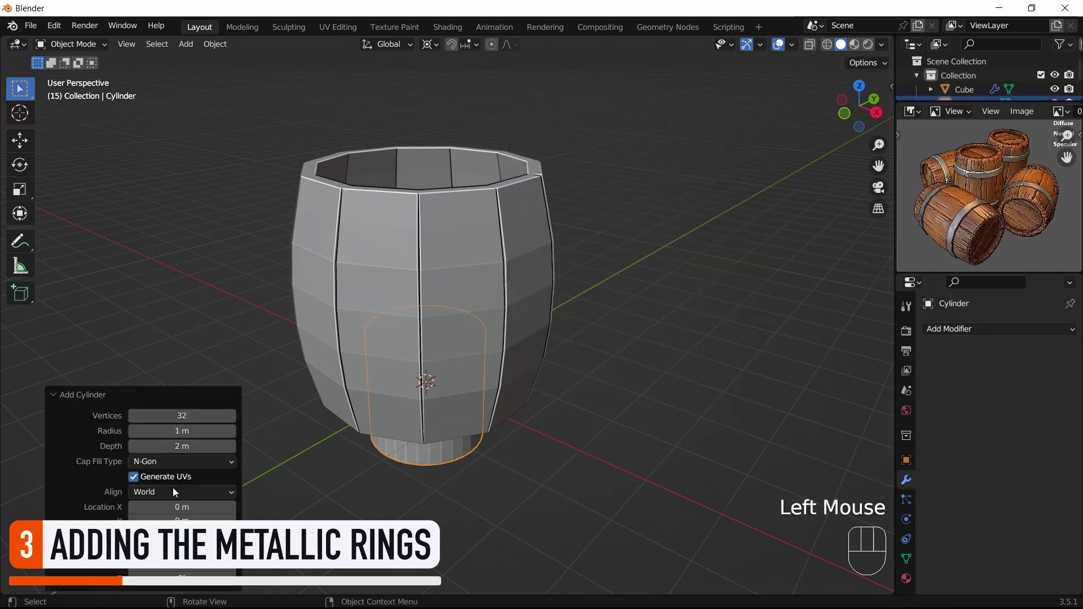
left_click(180, 507)
type("4")
key("Return")
- Set the new cylinder's vertex count to 50 and collapse its creation settings
scroll(652, 452, "up", 2)
middle_click_drag(627, 482, 598, 395, "shift")
mouse_move(598, 395)
middle_mouse_down("shift")
mouse_move(570, 356)
mouse_move(614, 401)
middle_mouse_up("shift")
left_click(182, 415)
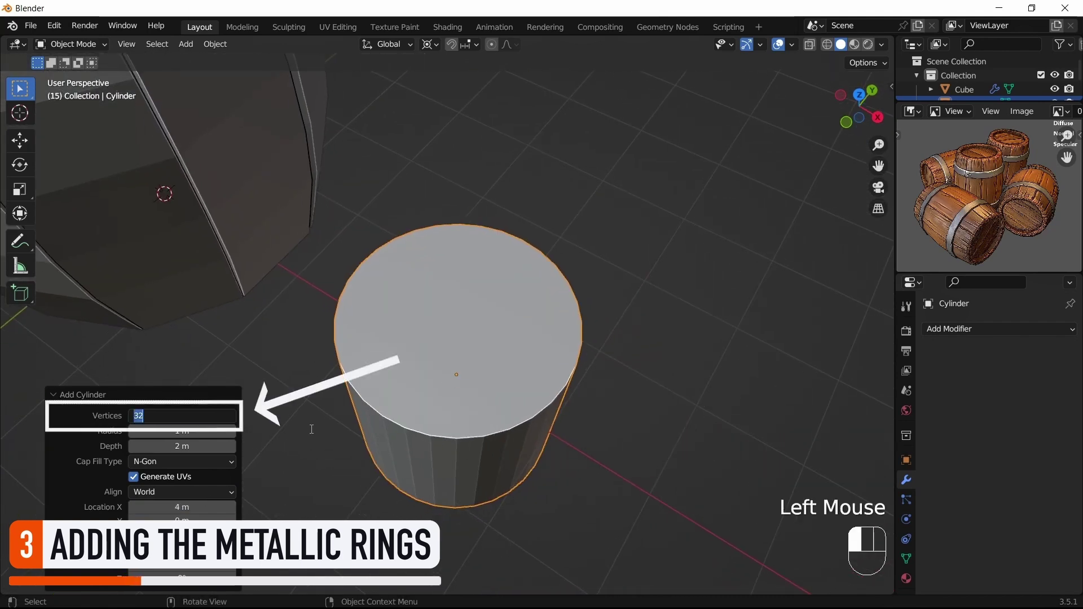
type("50")
key("Return")
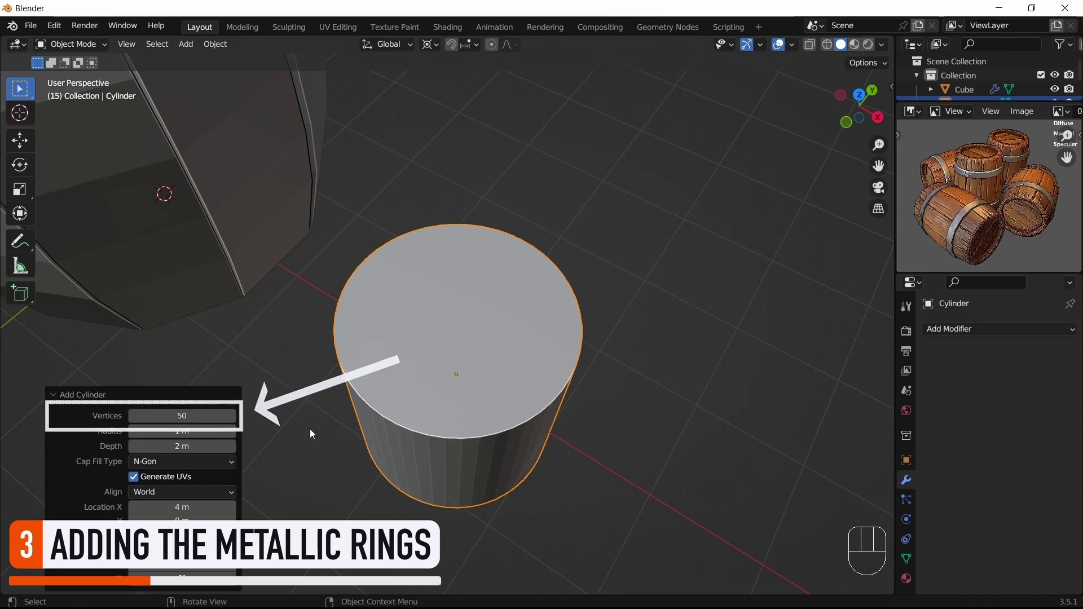
left_click(102, 399)
- Inset the cylinder's top and bottom faces by about 0.14 m in Edit Mode, and delete the inner faces
scroll(576, 348, "down", 2)
middle_click_drag(570, 406, 530, 257)
key("Tab")
key("3")
left_click(491, 206)
left_click(429, 277, "shift")
middle_click_drag(429, 277, 791, 287)
scroll(544, 297, "up", 3)
key("i")
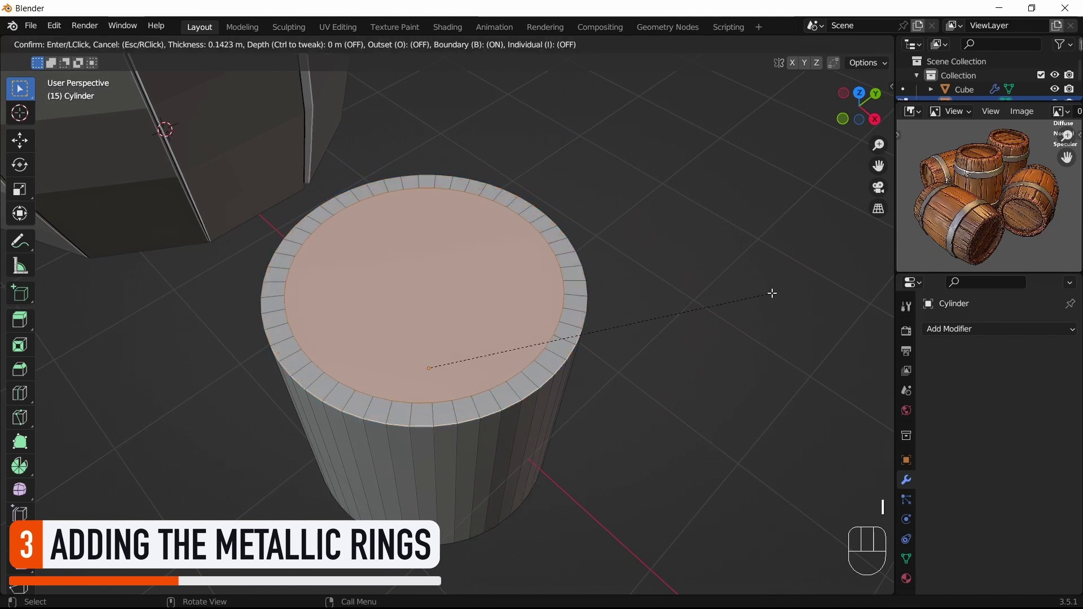
left_click(771, 293)
key("x")
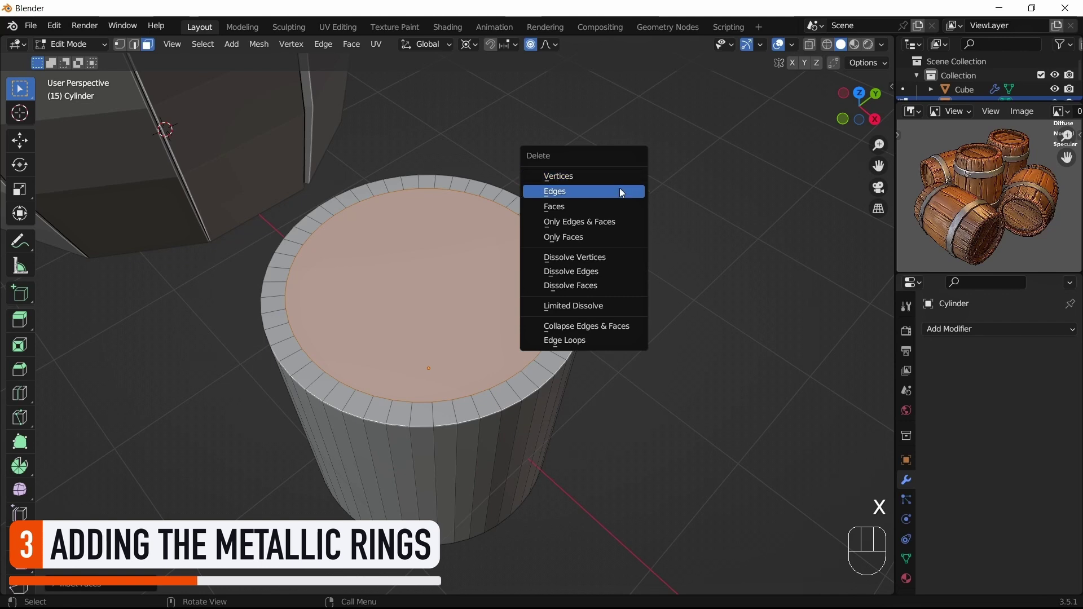
left_click(614, 207)
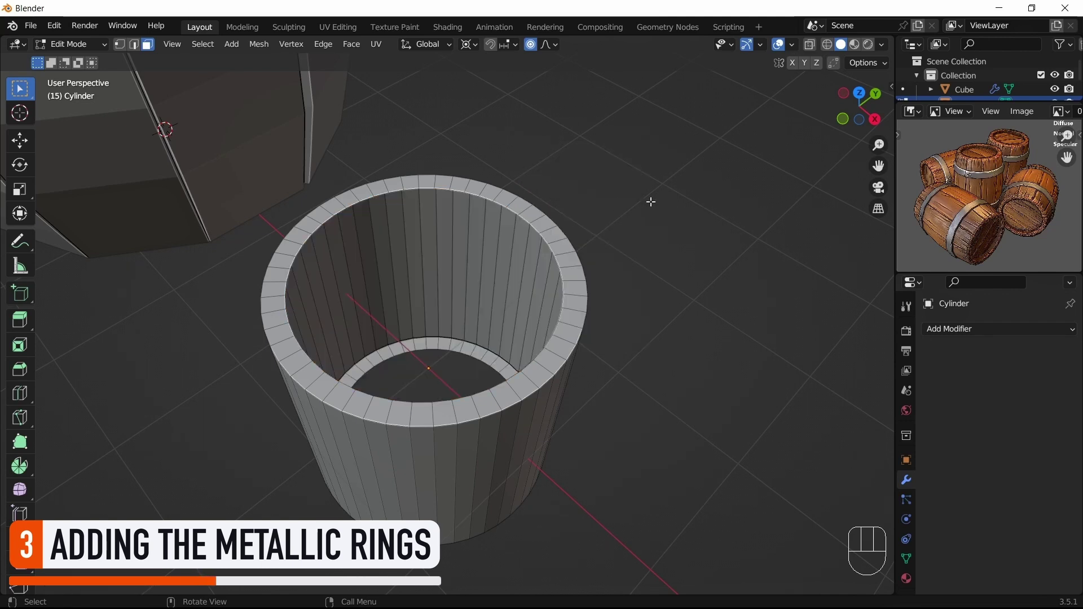
- Select the cylinder's top and bottom inner edge loops and bridge them to form the inside wall
key("2")
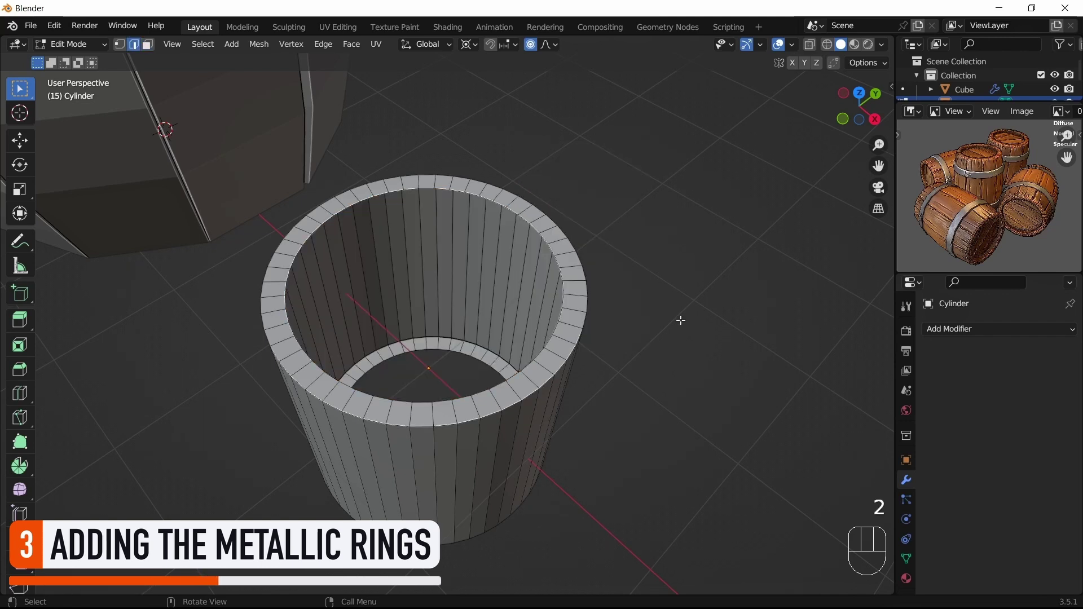
left_click(450, 355, "alt")
left_click(558, 255, "alt+shift")
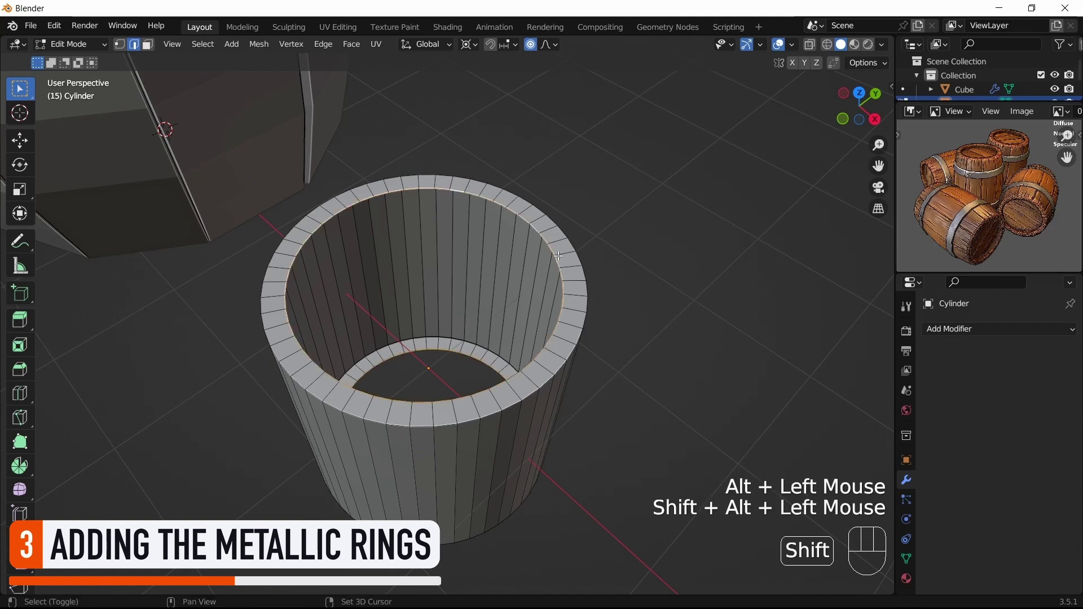
middle_click_drag(558, 255, 621, 121, "shift")
key("ctrl+e")
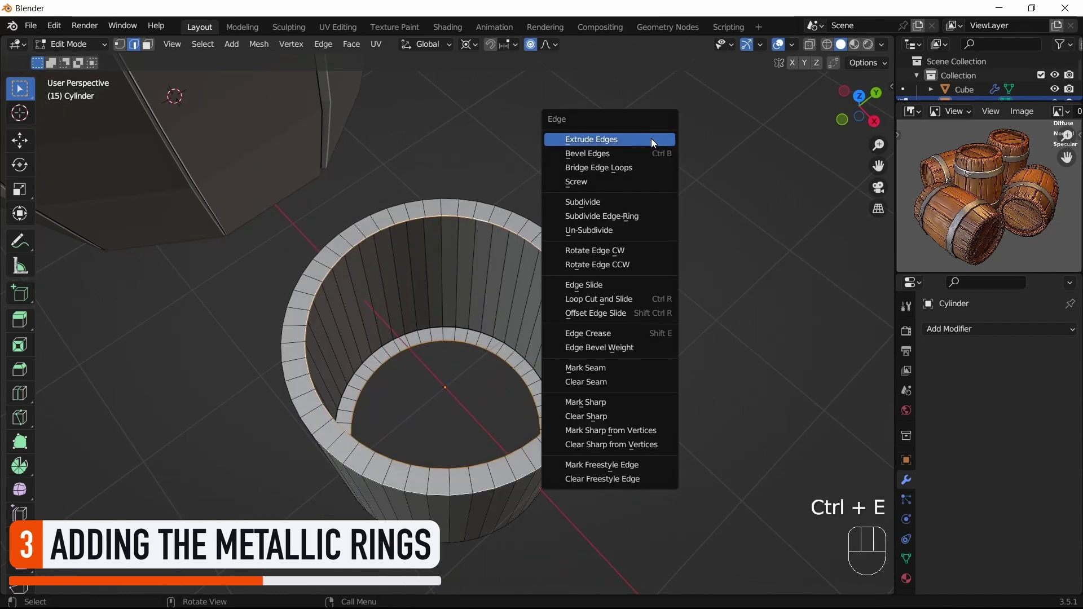
left_click(651, 164)
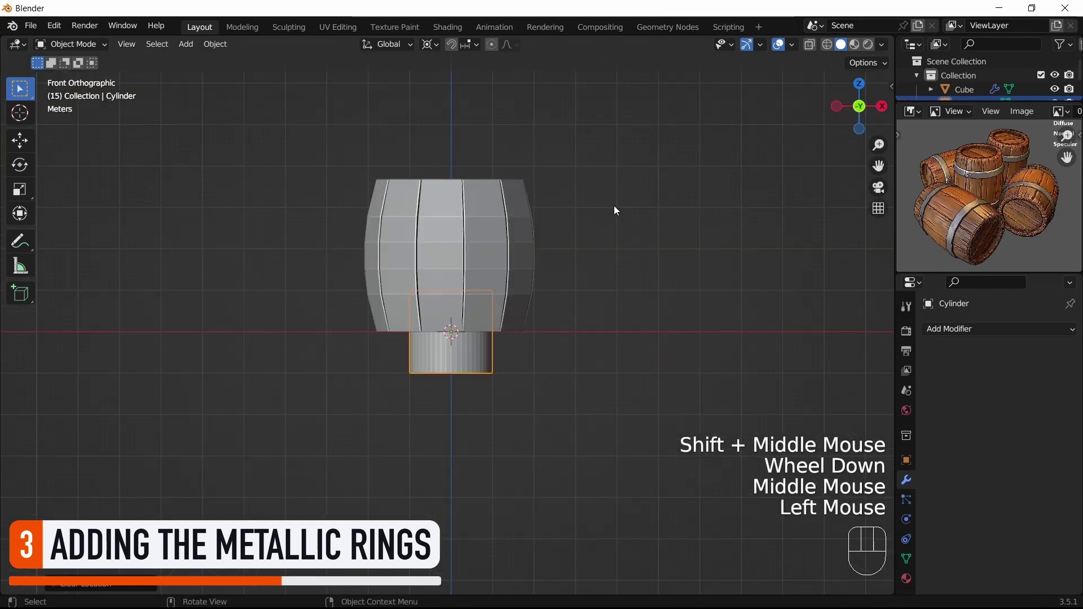
- Return to Object Mode and fit the cylinder as a ring around the barrel, with a copy placed as the lower ring
key("Tab")
key("g")
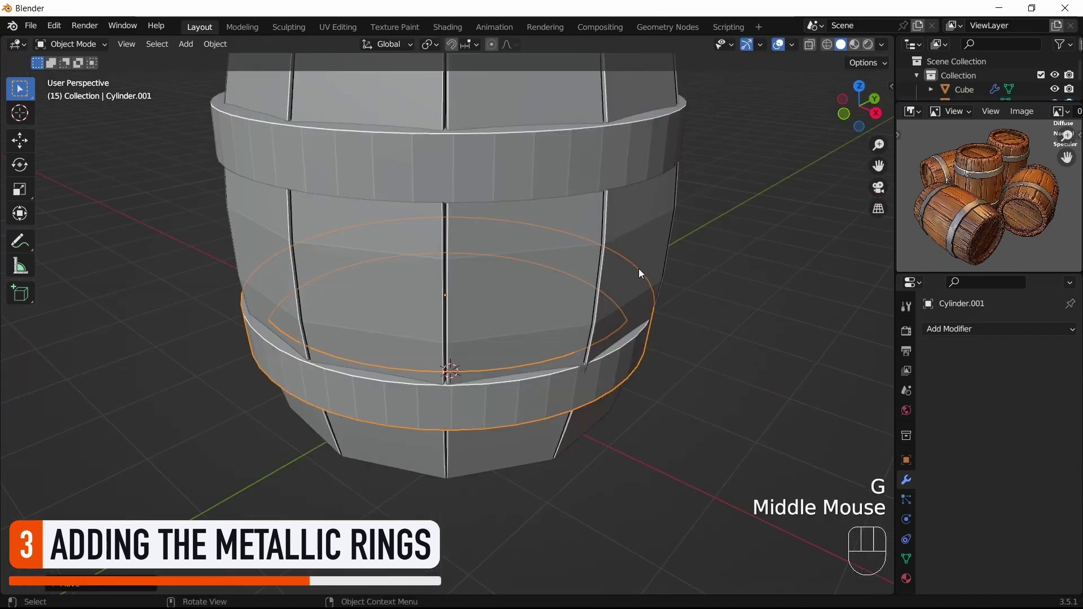
left_click(639, 269)
- Select the barrel's arrayed planks and apply their Array modifier
scroll(654, 283, "down", 2)
mouse_move(655, 283)
middle_mouse_down()
mouse_move(767, 282)
mouse_move(651, 285)
middle_mouse_up()
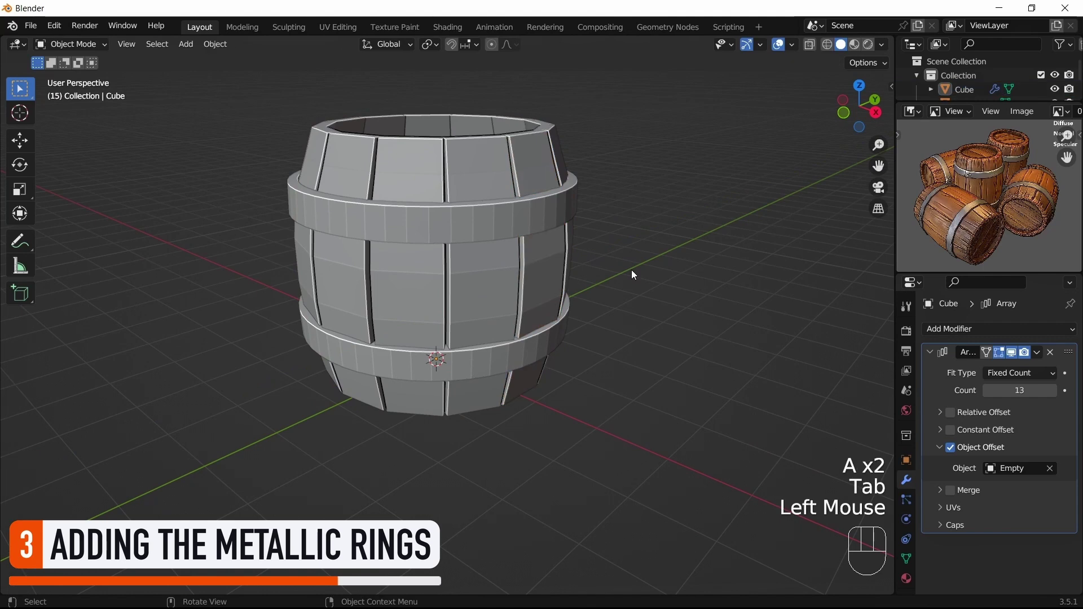
middle_click_drag(631, 269, 689, 321, "shift")
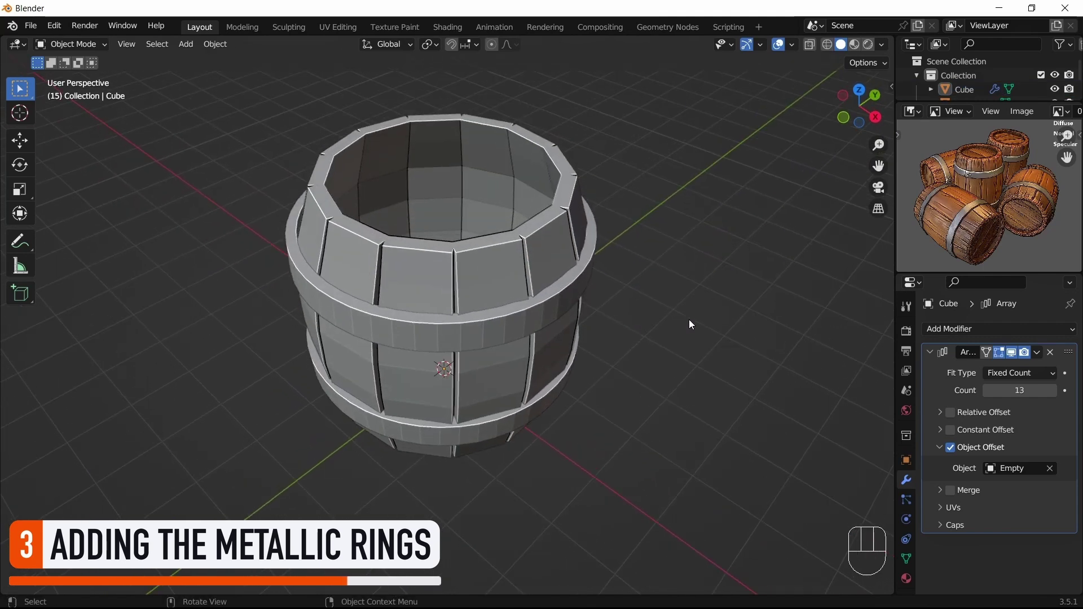
left_click(527, 287)
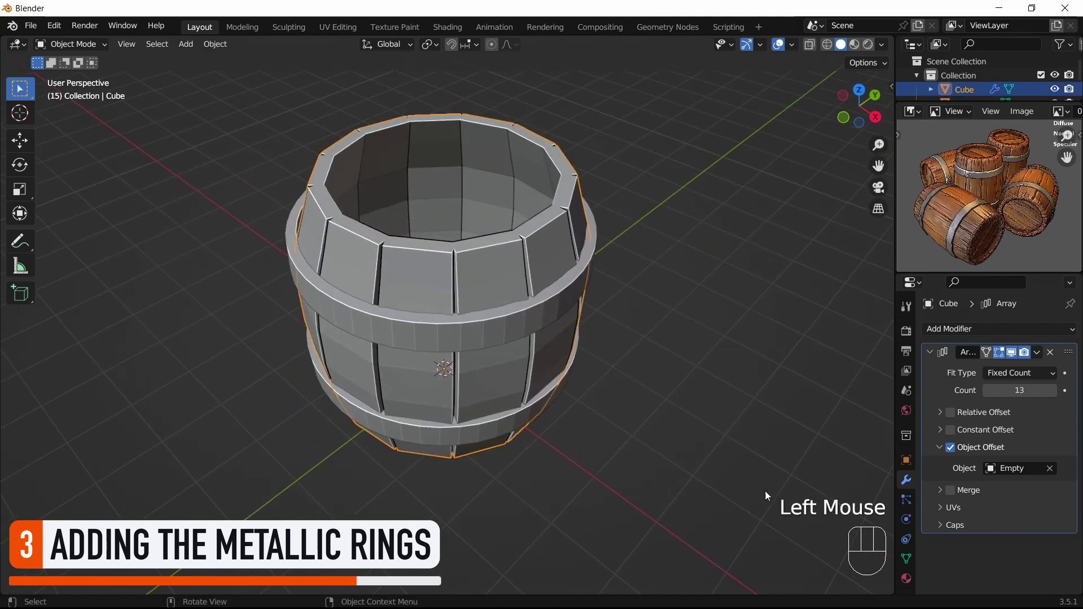
key("ctrl+a")
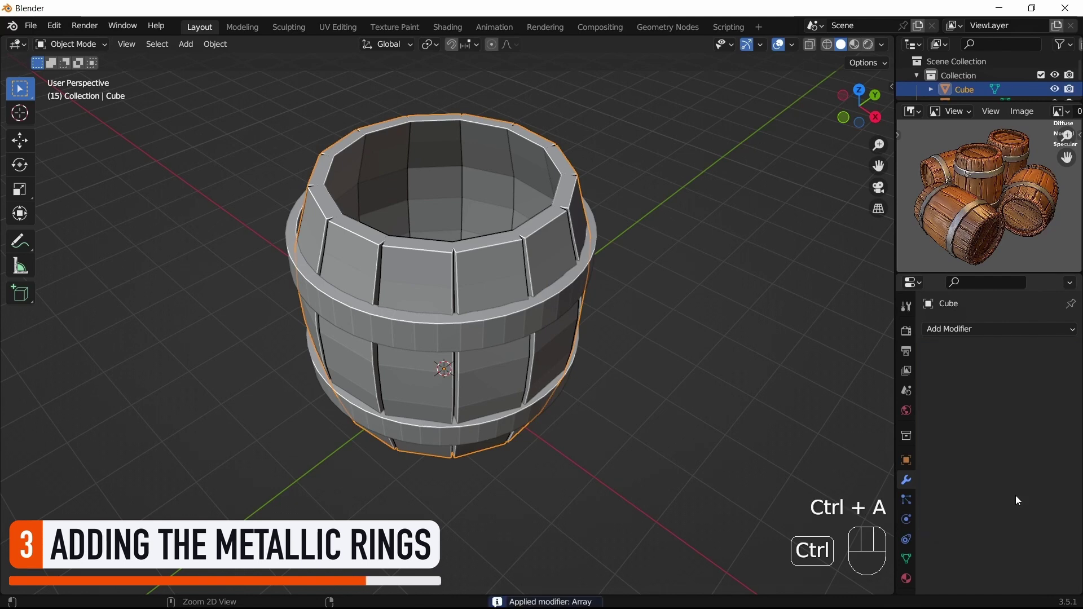
key("Tab")
key("Tab")
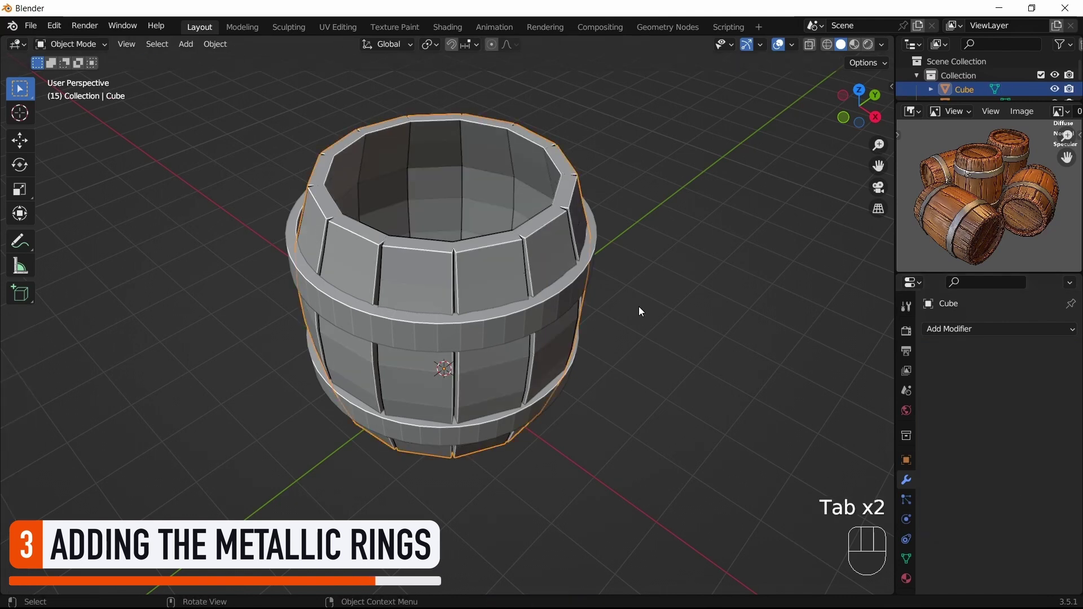
- Select both metallic rings together with the planks and join them into one object
left_click(551, 399)
left_click(537, 320, "shift")
left_click(542, 242, "shift")
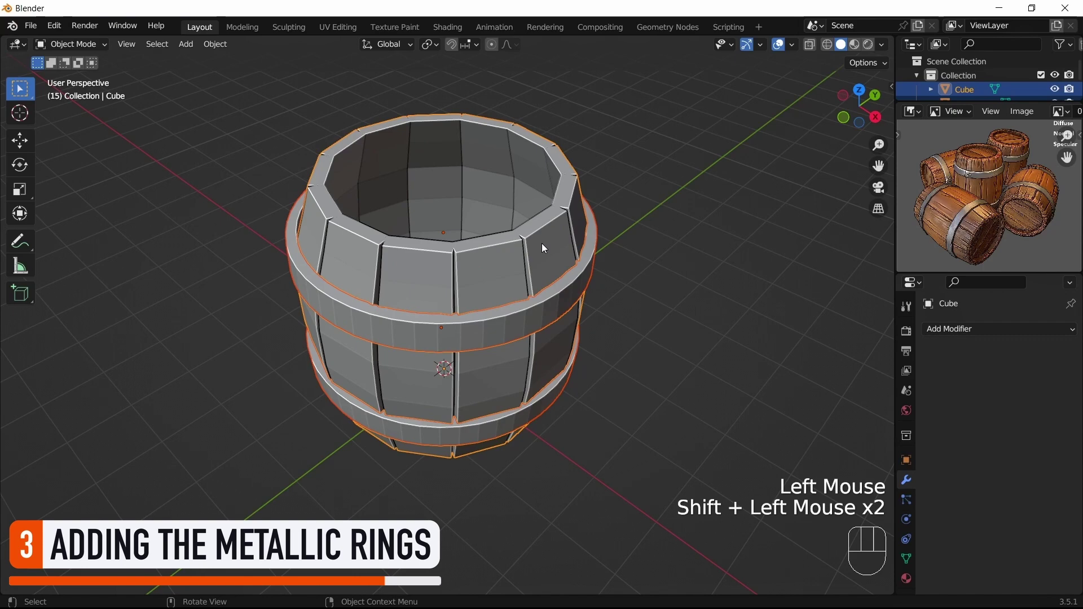
key("ctrl+j")
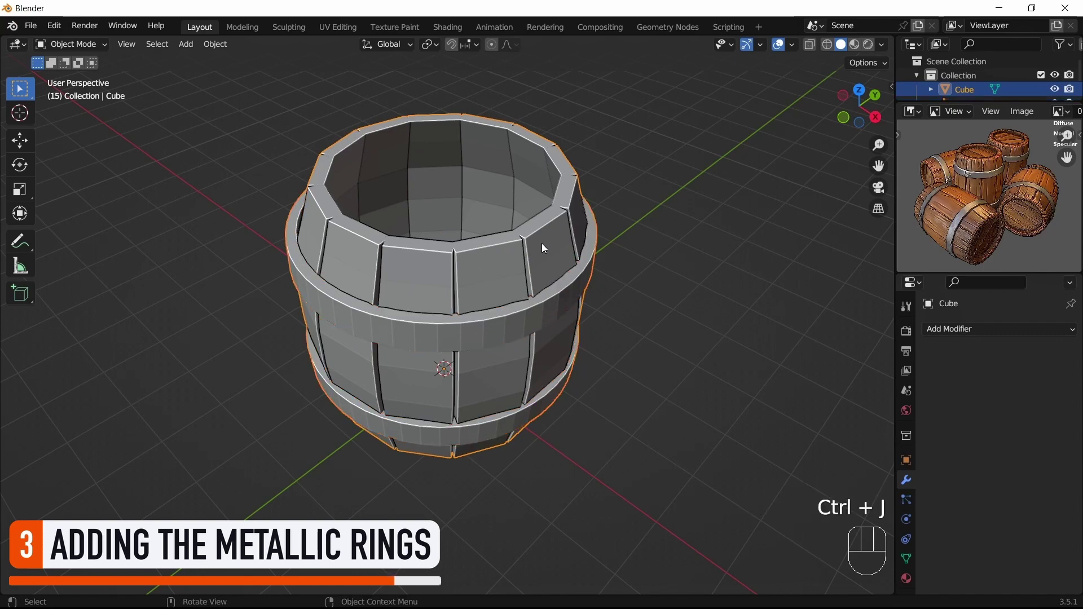
- Add a circle to the barrel mesh in Edit Mode and raise it along Z into the upper opening
key("Tab")
middle_click_drag(594, 229, 668, 271)
key("a")
key("a")
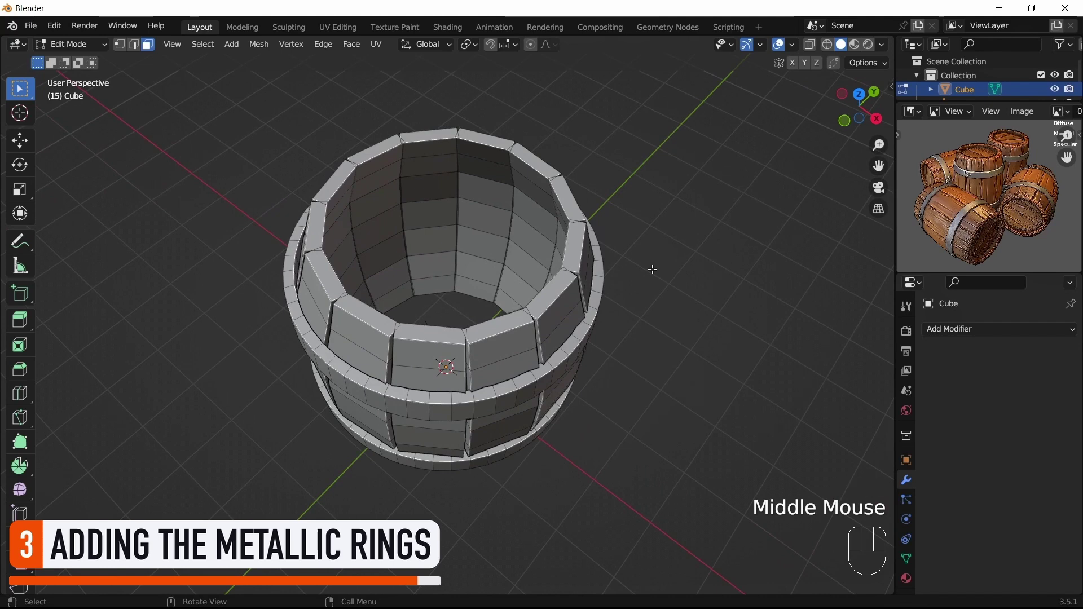
key("shift+a")
left_click(482, 287)
mouse_move(571, 372)
middle_mouse_down()
mouse_move(573, 394)
mouse_move(570, 364)
middle_mouse_up()
key("g")
key("z")
left_click(547, 197)
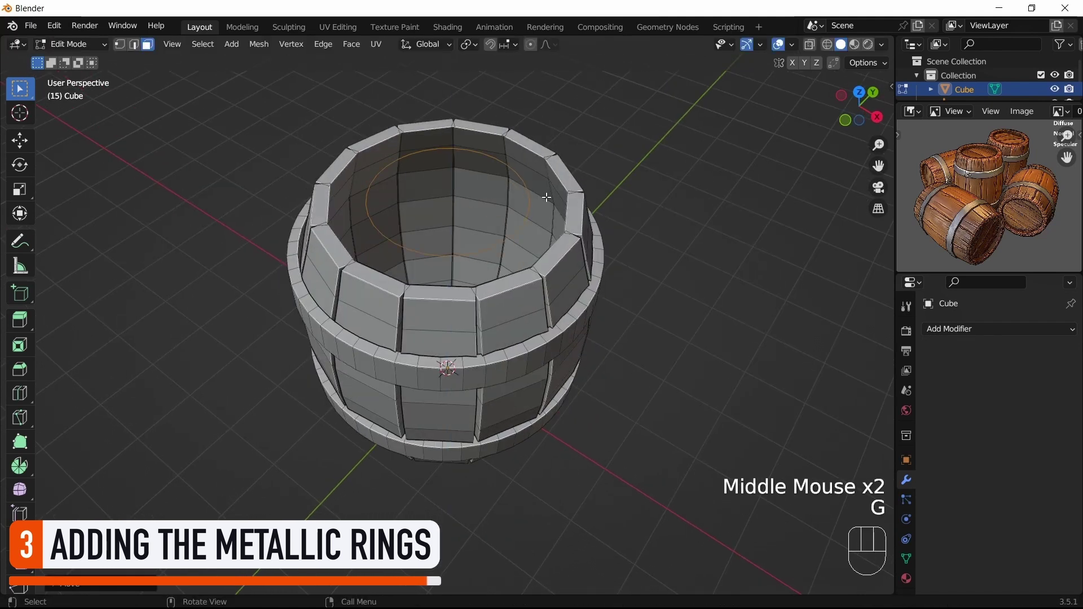
- Fill the circle, scale it to meet the inner wall, adjust its height as a recessed lid, and return to Object Mode
key("f")
key("s")
left_click(621, 226)
key("g")
key("z")
left_click(640, 247)
key("g")
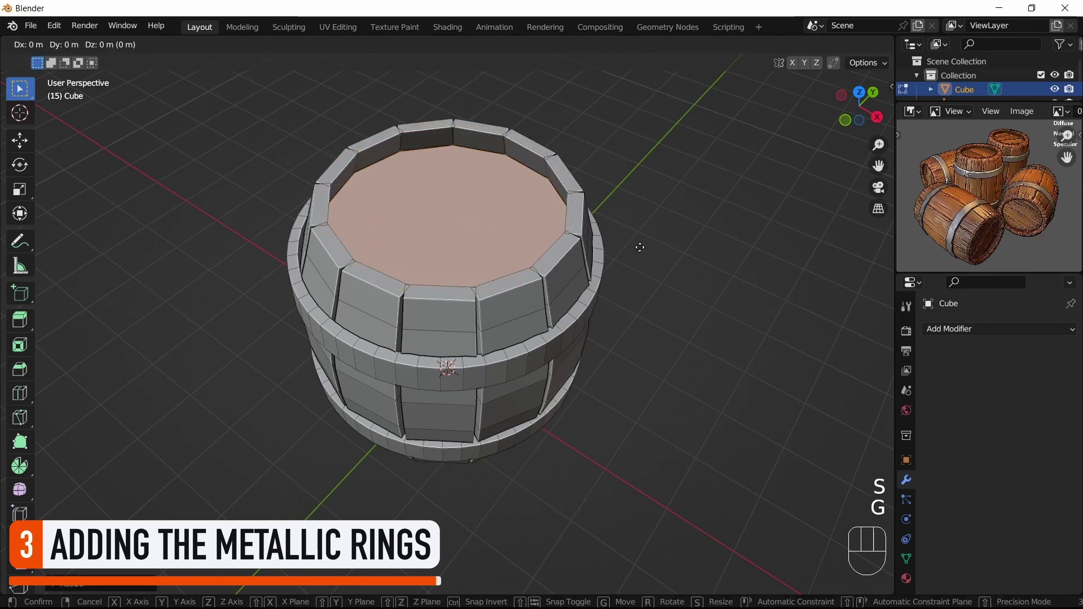
left_click(709, 273)
key("a")
key("a")
key("Tab")
middle_click_drag(709, 273, 713, 284)
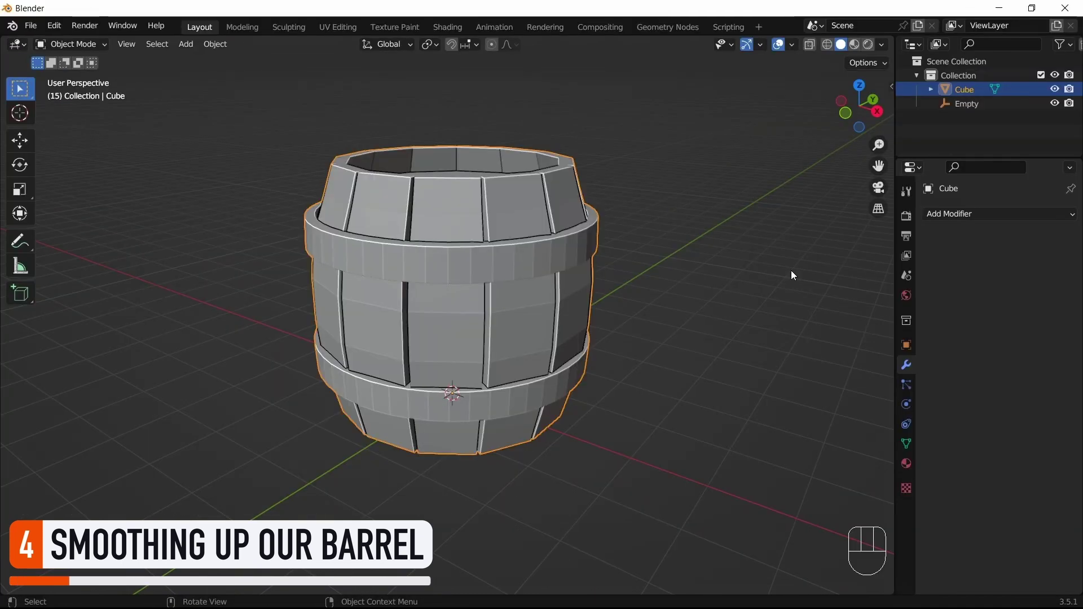
- Add a Bevel modifier to the barrel and limit it to a new vertex group named Beveled
left_click(955, 214)
left_click(779, 267)
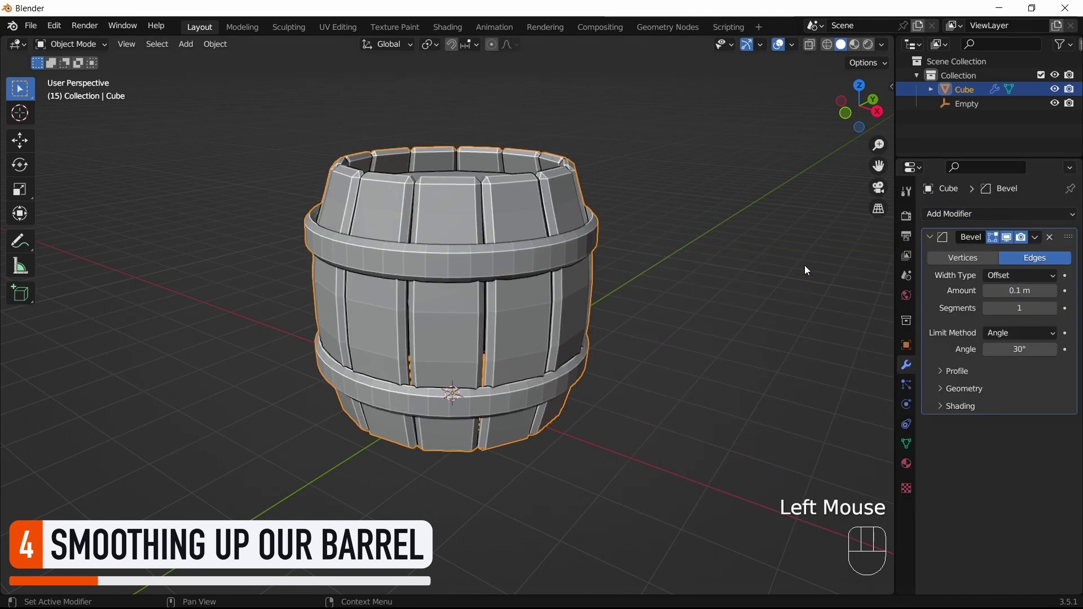
left_click(907, 444)
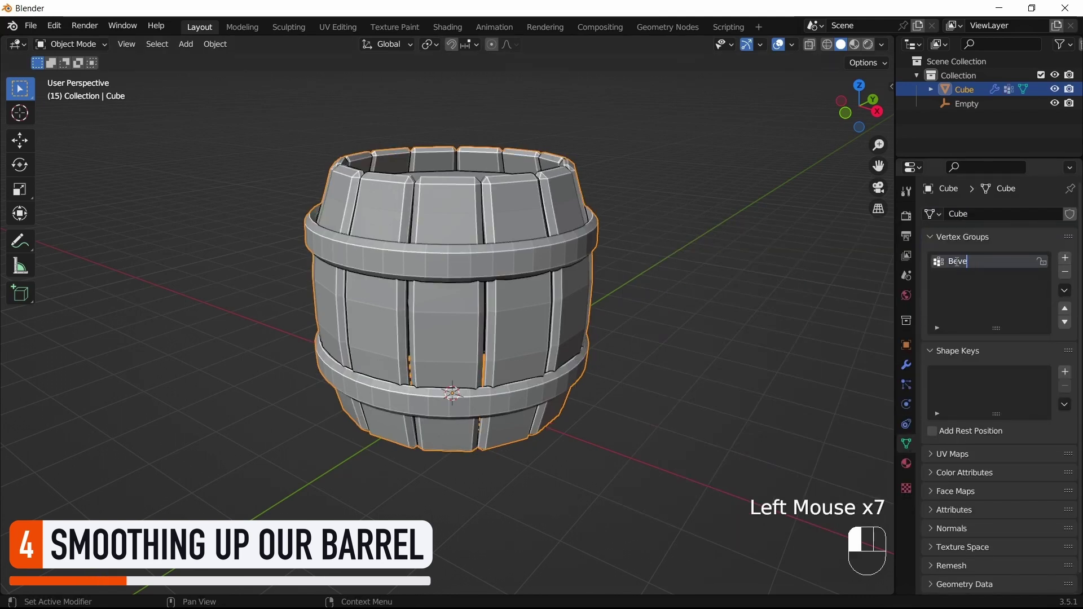
left_click(907, 365)
left_click_drag(1020, 333, 1011, 366)
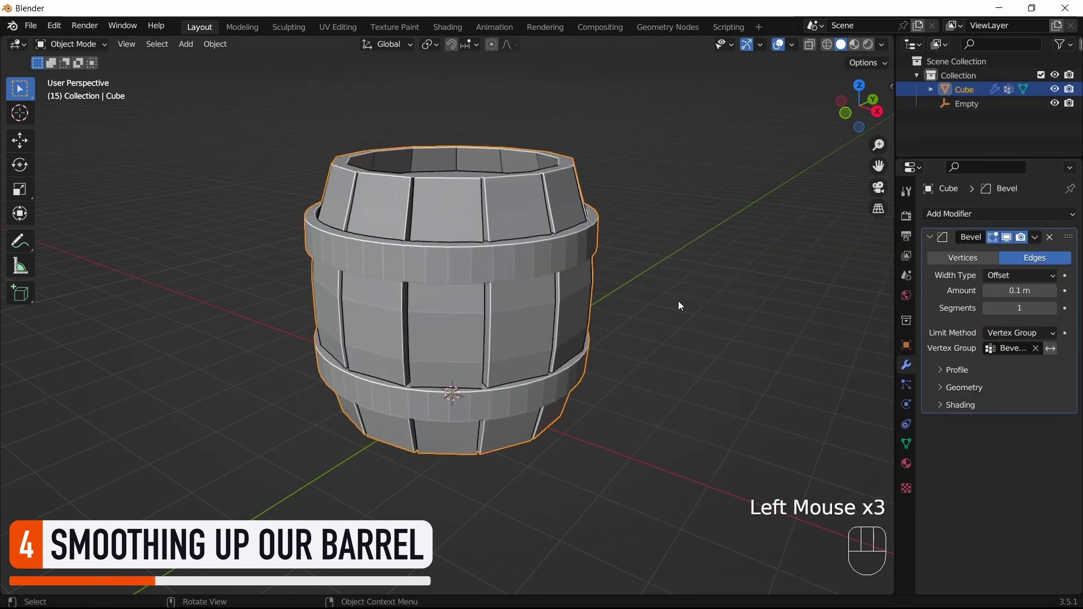
- Assign the front planks' outer edges to the Beveled group in Edit Mode, and set the bevel to 0.05 m with 3 segments
key("Tab")
key("2")
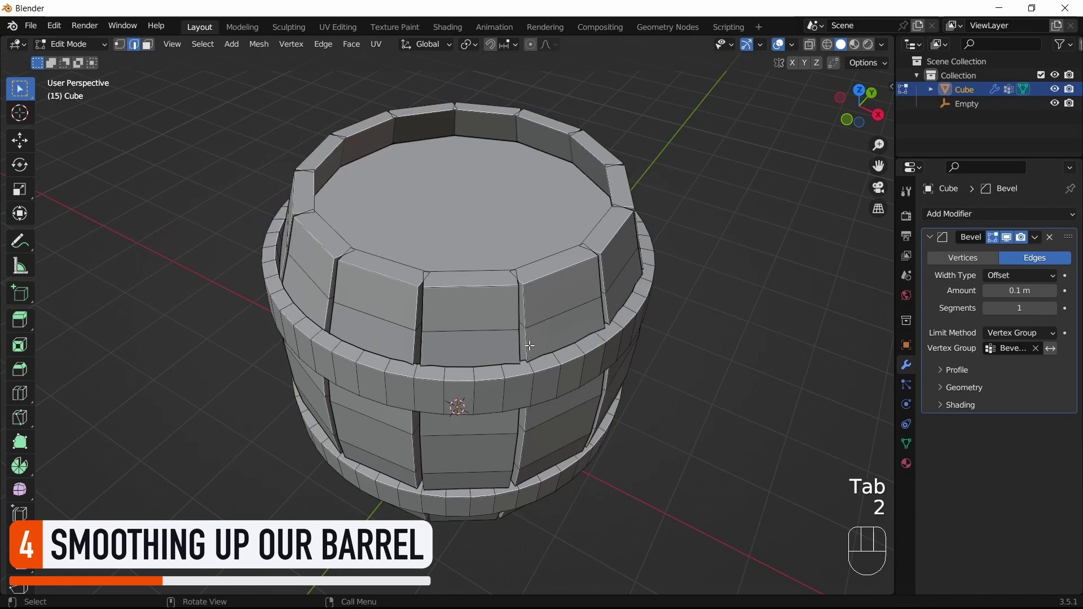
left_click(526, 339, "alt+shift")
middle_click_drag(604, 305, 428, 322)
left_click(567, 290, "alt+shift")
left_click(525, 266, "alt+shift")
left_click(408, 283, "alt+shift")
left_click(907, 444)
left_click(948, 359)
left_click(907, 365)
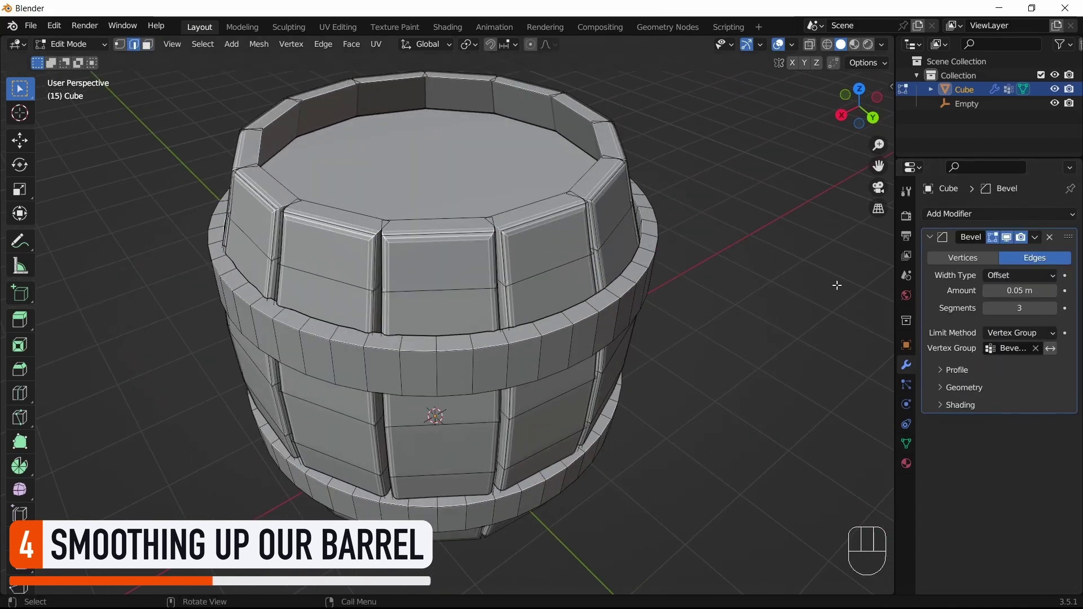
- Assign the remaining plank edges and the rings' edge loops to the Beveled vertex group, then return to Object Mode
left_click(481, 79, "shift")
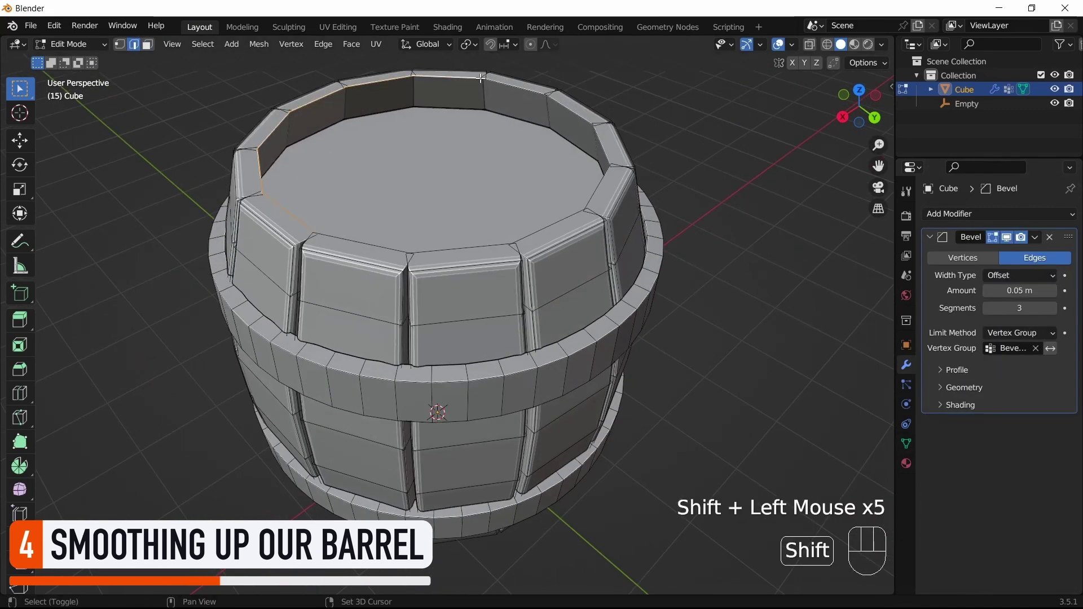
left_click(516, 86, "shift")
left_click(906, 444)
left_click(948, 348)
left_click(479, 380, "alt")
left_click(479, 419, "alt+shift")
key("a")
key("a")
scroll(630, 322, "down", 2)
key("Tab")
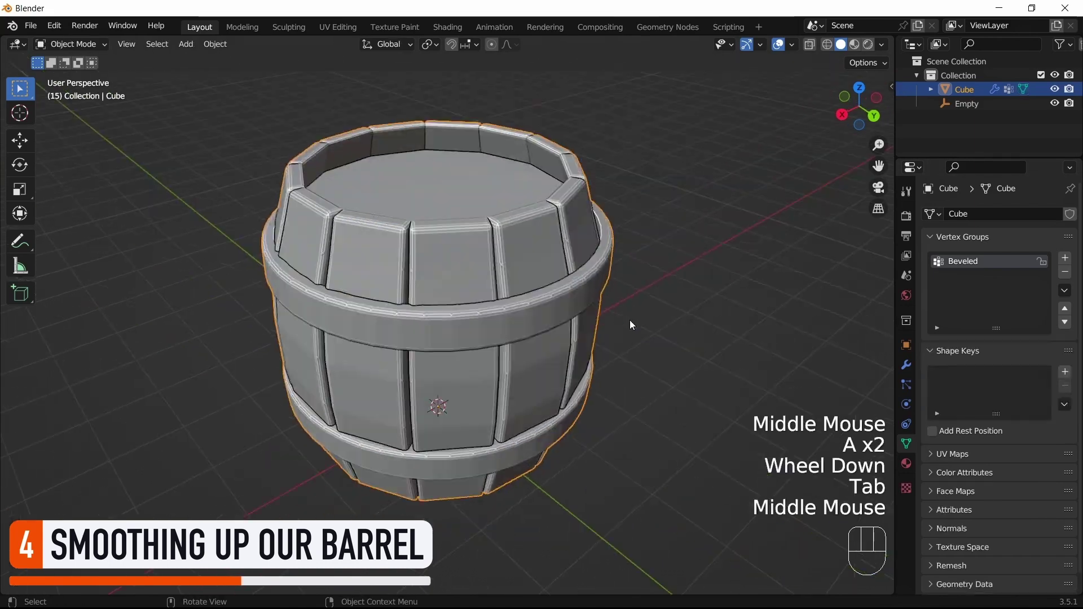
- Isolate the round lid face in Edit Mode by hiding all the other faces
key("Tab")
scroll(630, 329, "up", 2)
middle_click_drag(630, 329, 435, 231)
key("3")
left_click(434, 231)
key("ctrl+i")
key("h")
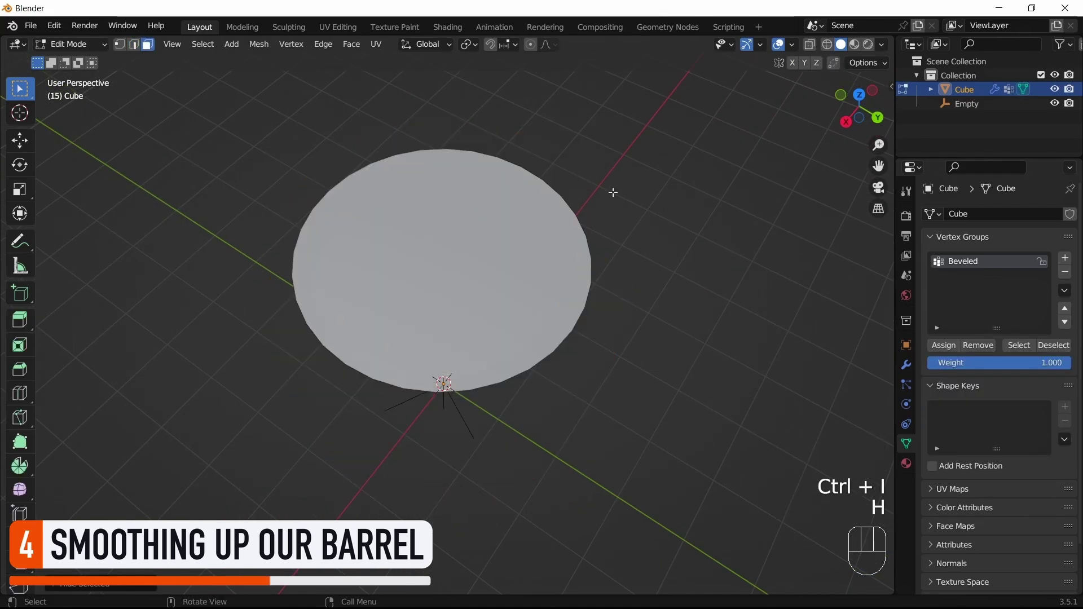
- Knife-cut three sets of closely spaced parallel lines across the lid to mark the gaps between four planks
key("k")
left_click(340, 360)
left_click(515, 165)
left_click(353, 369)
key("k")
left_click(296, 300)
left_click(446, 149)
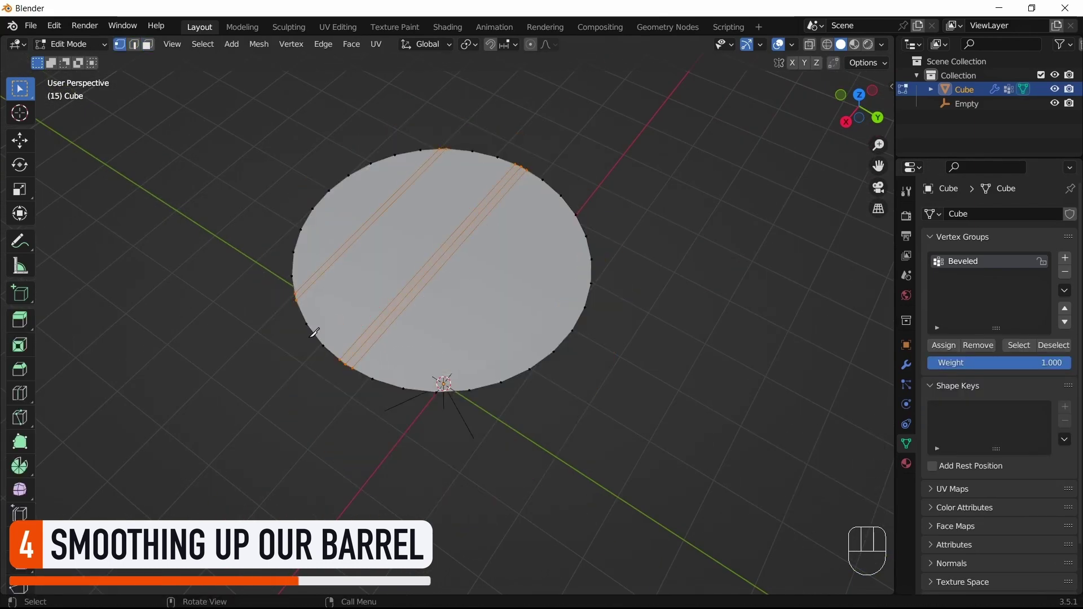
key("k")
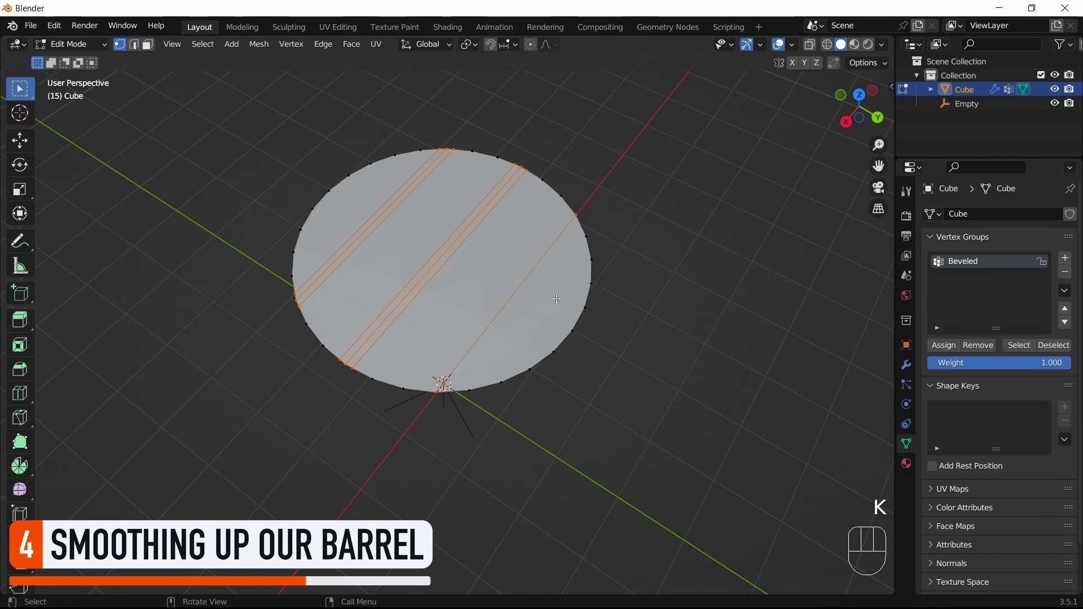
key("k")
left_click(442, 389)
- Slide the middle edges of the lid's cuts to even out the spacing within each gap
key("2")
left_click(434, 265)
key("g")
left_click(521, 284)
key("g")
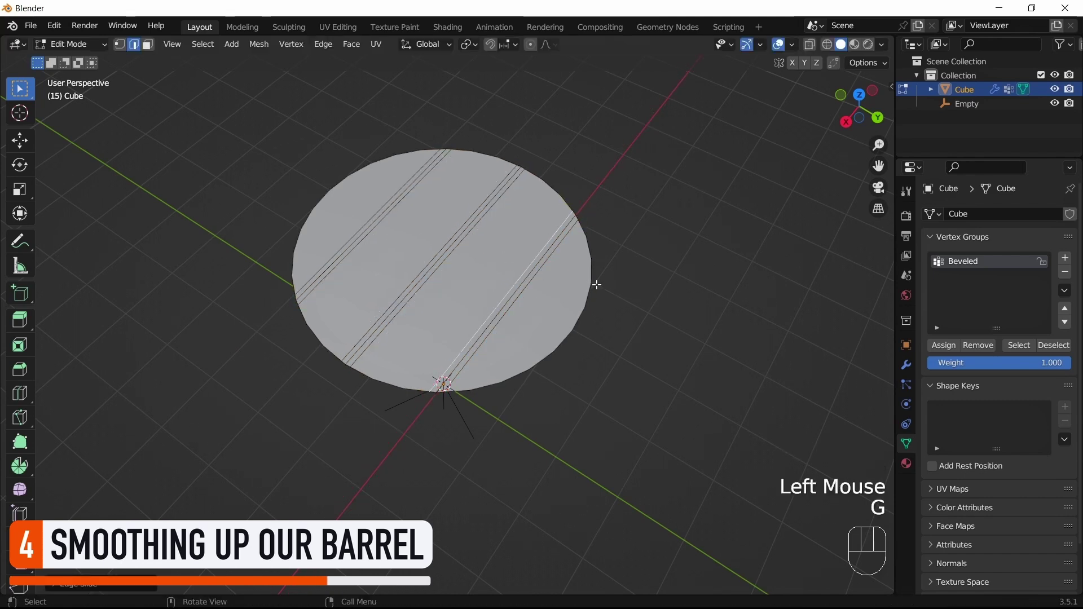
- Unhide the barrel and lower the middle edge of each lid gap along Z to form three grooves
key("alt+h")
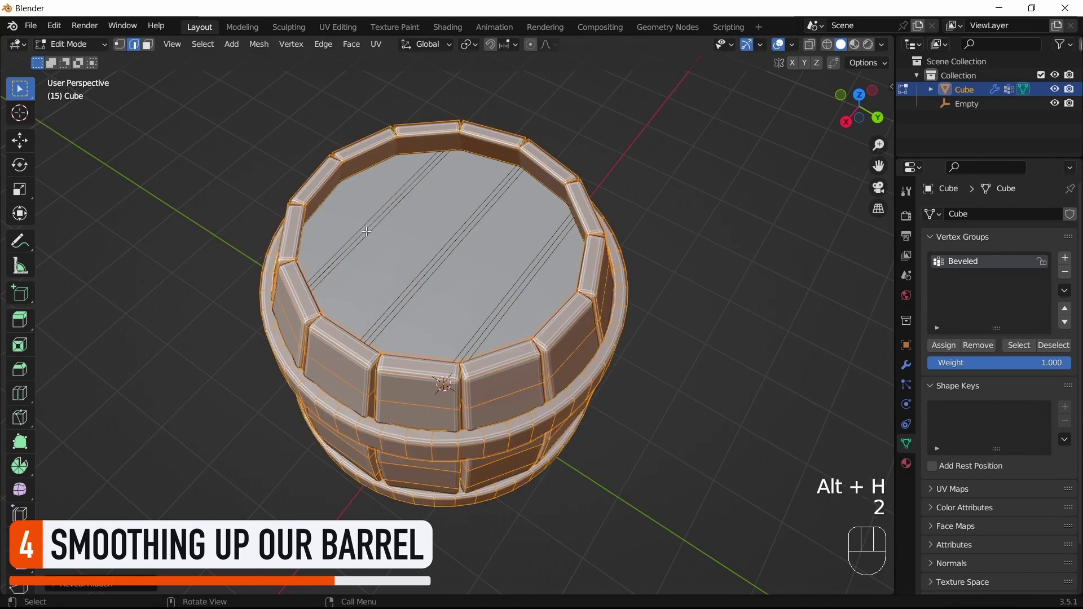
left_click(367, 231)
middle_click_drag(367, 231, 367, 214)
left_click(452, 223, "shift")
left_click(531, 244, "shift")
key("g")
key("z")
left_click(610, 244)
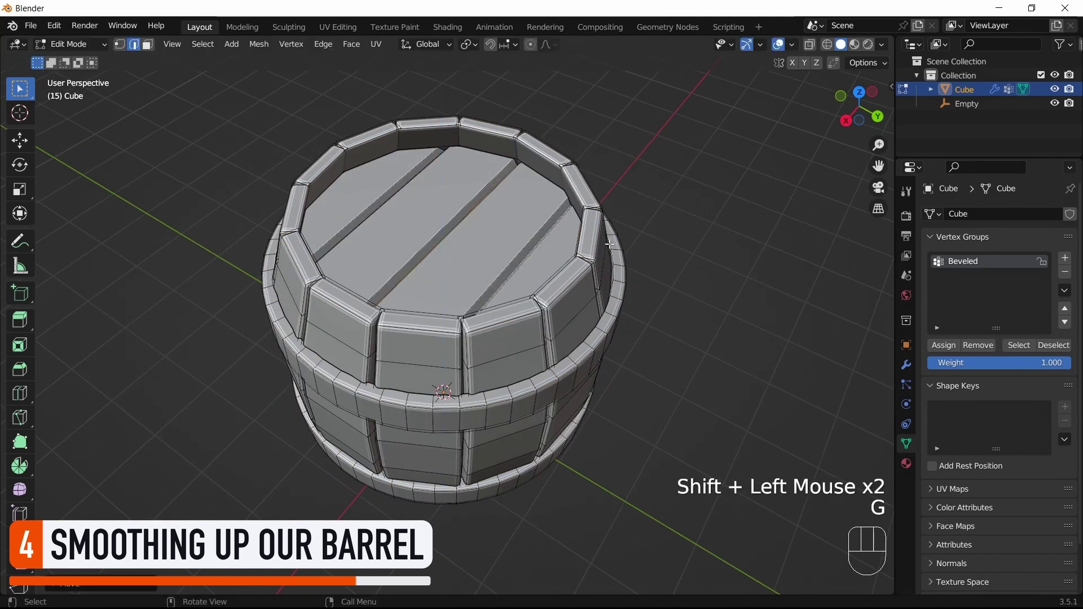
- Assign both upper edges of each lid groove to the Beveled vertex group and return to Object Mode
left_click(538, 244)
left_click(524, 244, "shift")
left_click(459, 225, "shift")
left_click(451, 220, "shift")
left_click(378, 209, "shift")
left_click(372, 204, "shift")
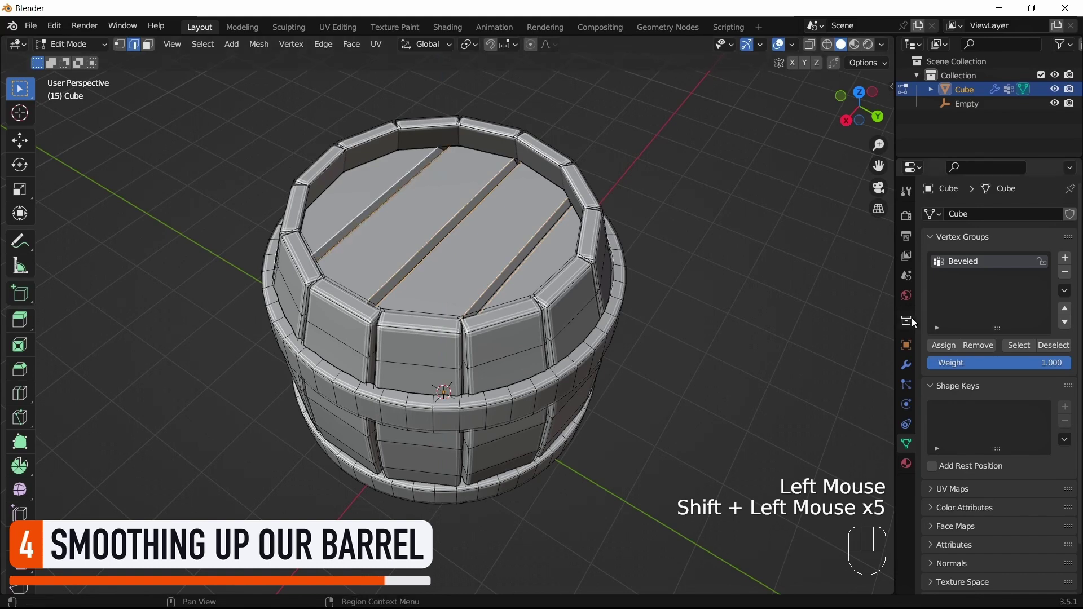
left_click(942, 344)
key("a")
key("a")
key("Tab")
scroll(647, 271, "down", 2)
mouse_move(646, 271)
middle_mouse_down()
mouse_move(615, 270)
mouse_move(647, 281)
middle_mouse_up()
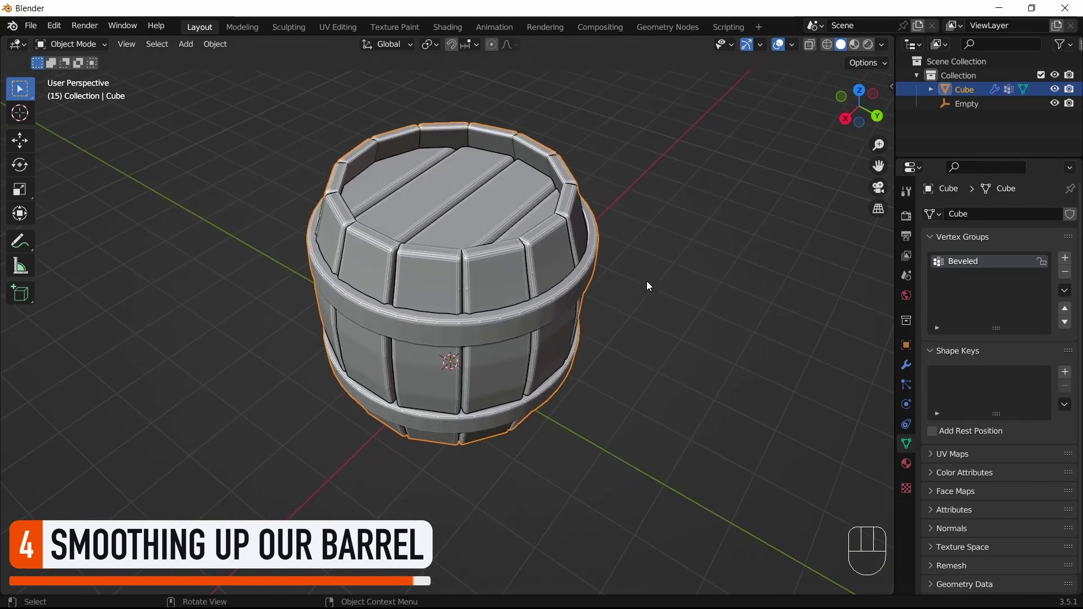
- Apply smooth shading to the barrel
right_click(647, 281)
left_click(648, 287)
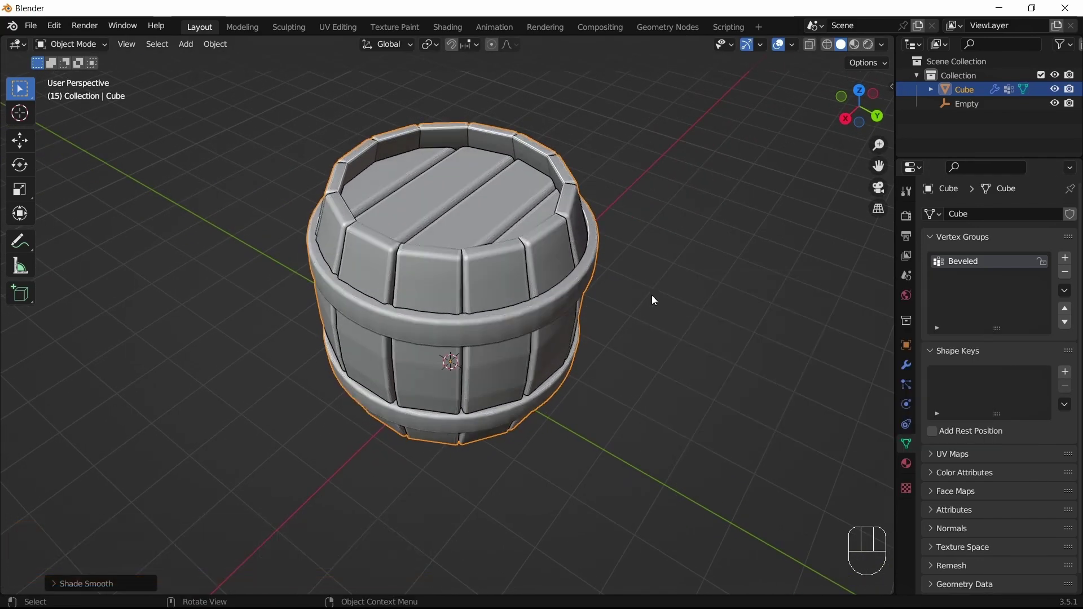
mouse_move(648, 302)
middle_mouse_down()
mouse_move(651, 266)
mouse_move(653, 291)
middle_mouse_up()
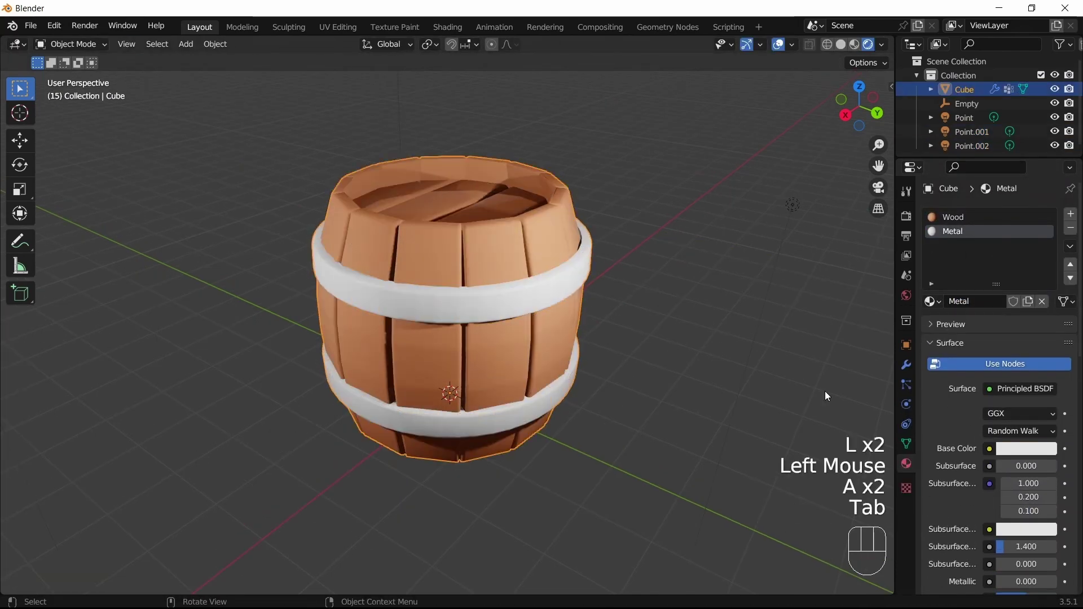
- Add a cylinder, raise it along Z above the barrel's lid, and scale it to about 0.26
key("a")
key("a")
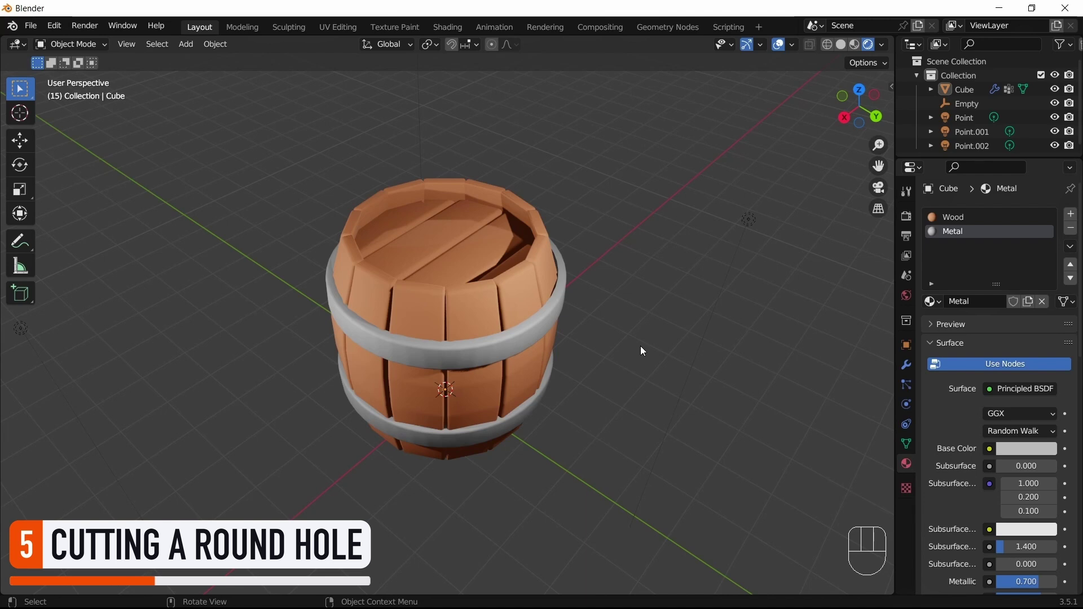
key("shift+a")
mouse_move(625, 55)
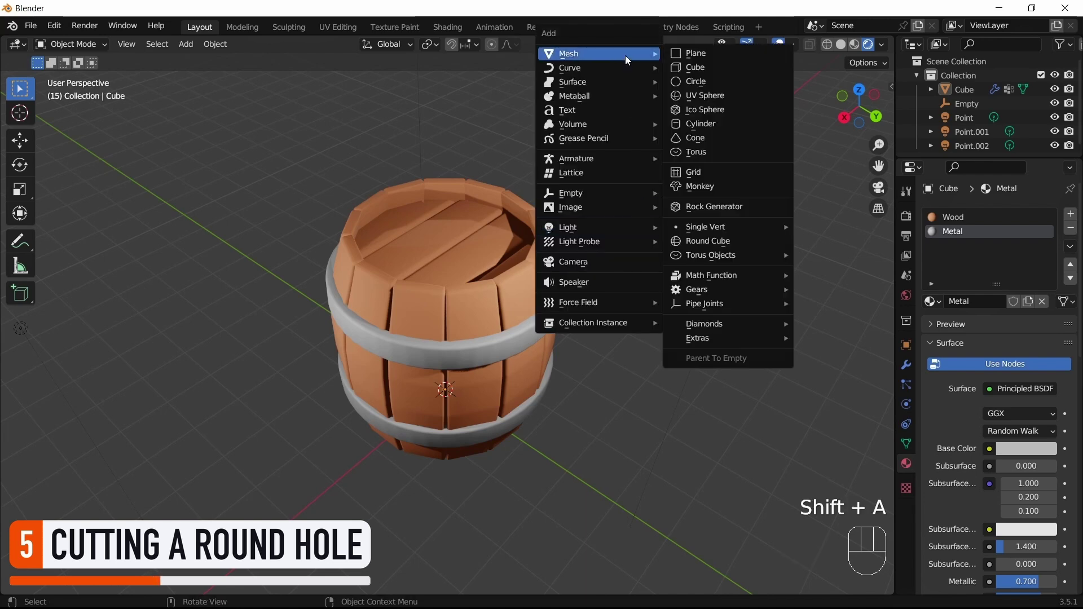
left_click(725, 120)
key("g")
key("z")
left_click(740, 240)
key("s")
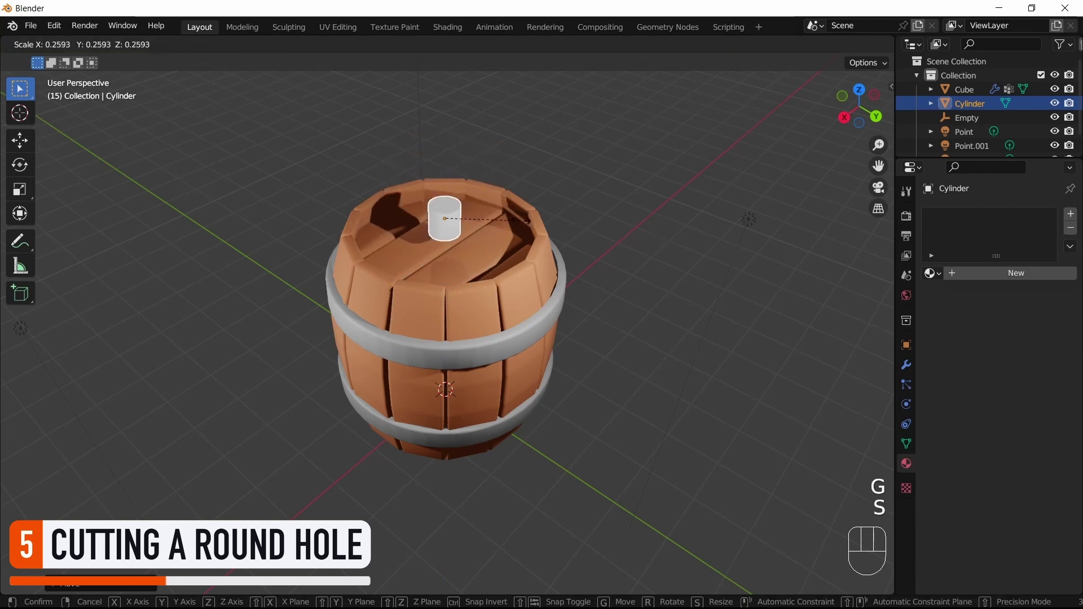
left_click(531, 226)
- From the top view, move the cylinder off-center over a lid plank and enlarge it slightly
left_click(857, 89)
scroll(574, 280, "up", 3)
middle_click_drag(550, 305, 574, 280, "shift")
key("g")
left_click(624, 325)
key("s")
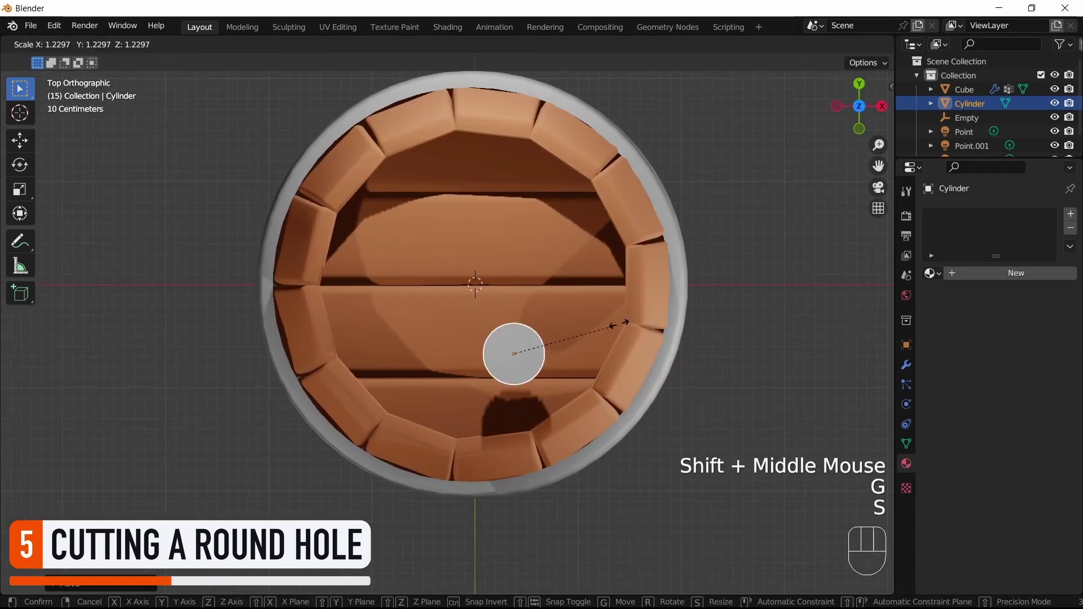
left_click(632, 319)
- Adjust the cylinder's height along Z so that it passes through the lid
middle_click_drag(660, 377, 587, 313)
scroll(587, 313, "up", 1)
middle_click_drag(587, 314, 543, 288)
scroll(564, 290, "down", 2)
key("g")
key("z")
left_click(540, 277)
scroll(540, 278, "up", 1)
mouse_move(543, 288)
middle_mouse_down()
mouse_move(547, 315)
mouse_move(538, 297)
middle_mouse_up()
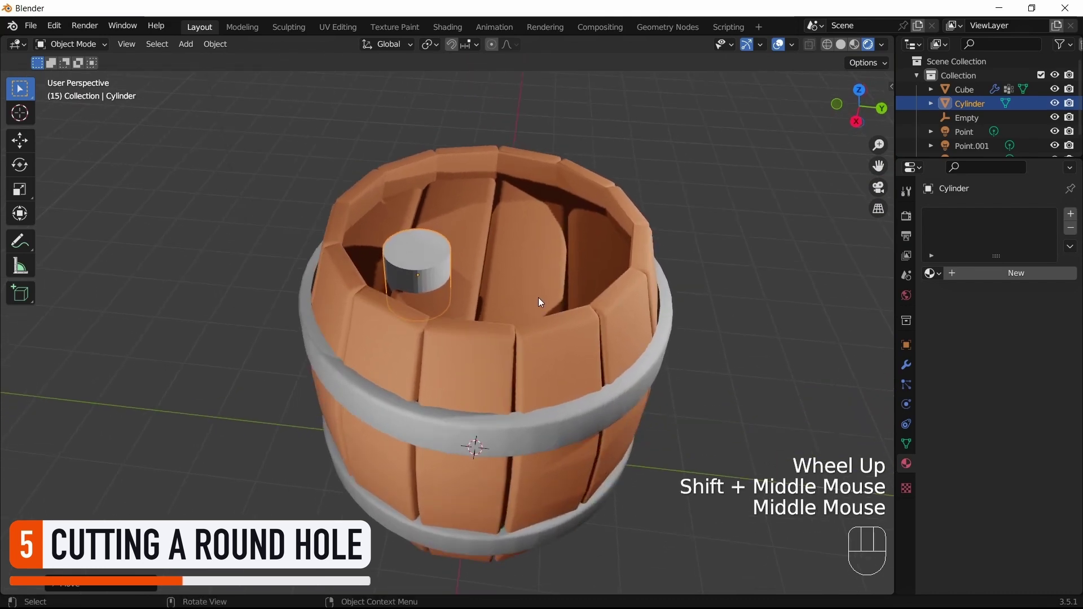
- Add a Boolean modifier to the barrel in Difference mode, with Cylinder as the cutting object
left_click(557, 319)
left_click(907, 366)
left_click(958, 215)
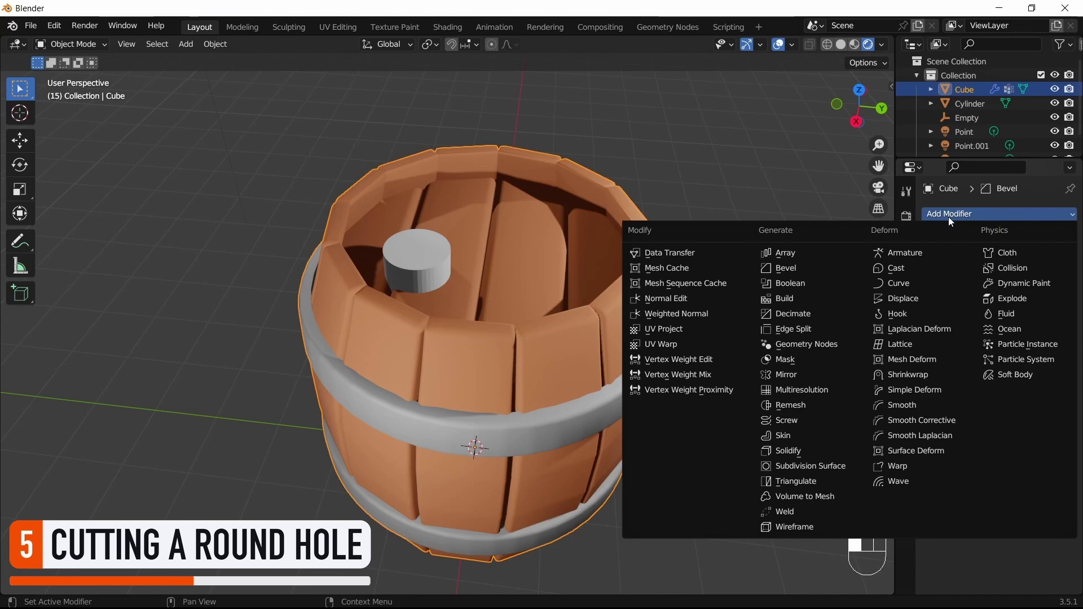
left_click(822, 283)
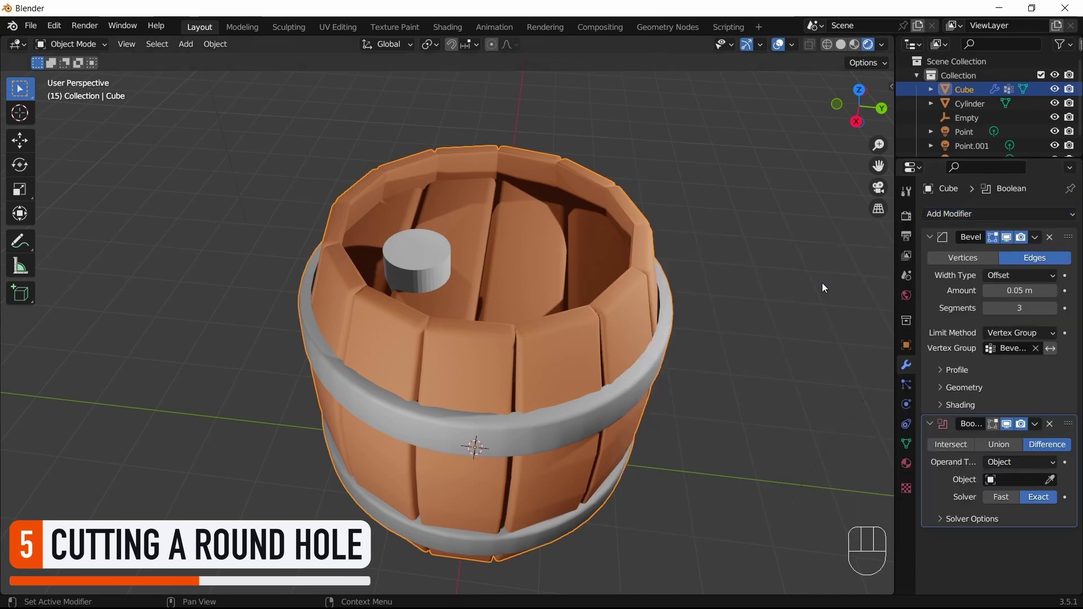
left_click(1016, 480)
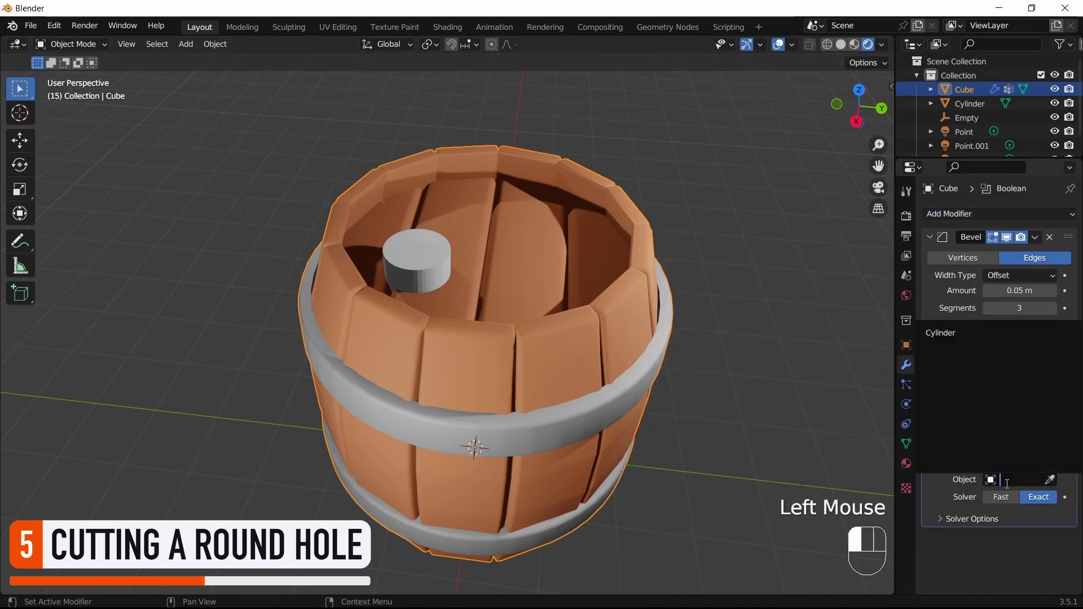
left_click(953, 330)
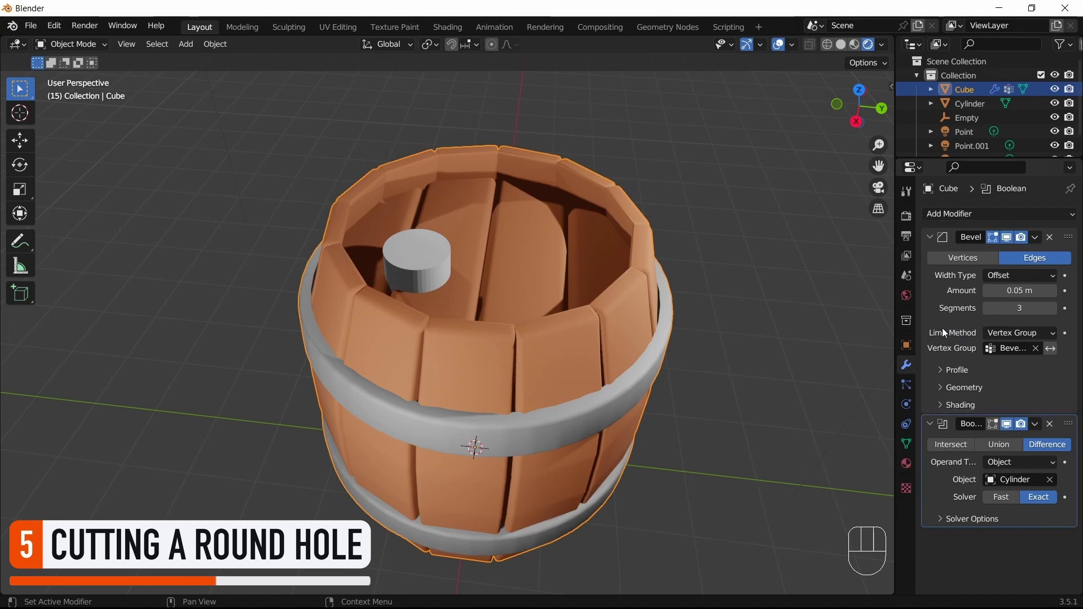
- Hide the cutting cylinder, select the barrel, and inspect the hole in its lid up close
left_click(425, 263)
key("h")
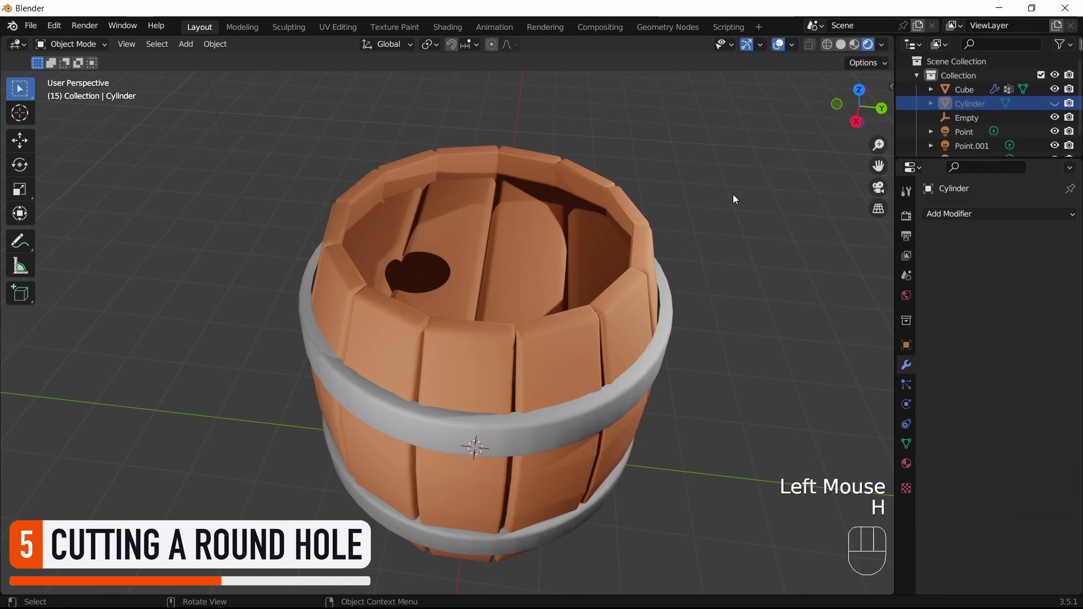
left_click(532, 261)
middle_click_drag(566, 255, 481, 315)
scroll(489, 324, "up", 2)
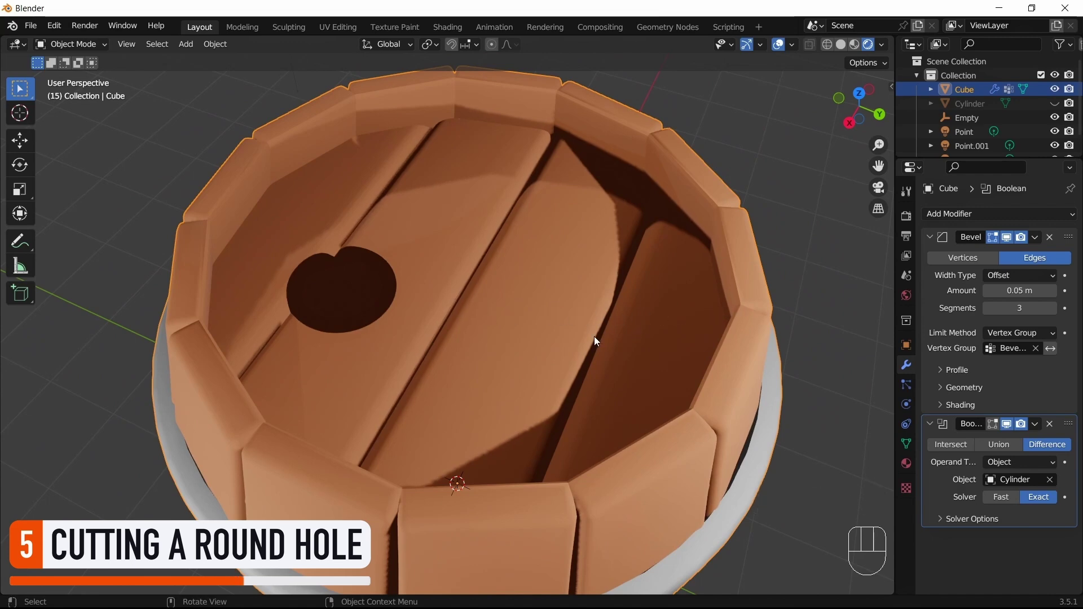
- Compare the Boolean modifier's Exact and Fast solvers on the barrel and set it to Fast
scroll(590, 334, "down", 2)
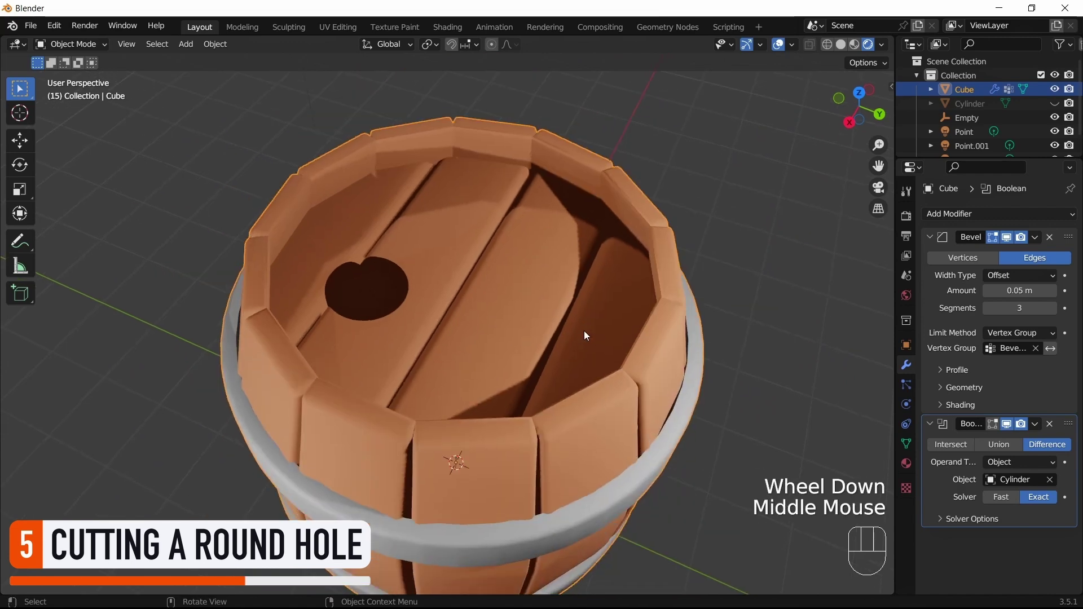
left_click(994, 499)
left_click(1045, 503)
left_click(1000, 497)
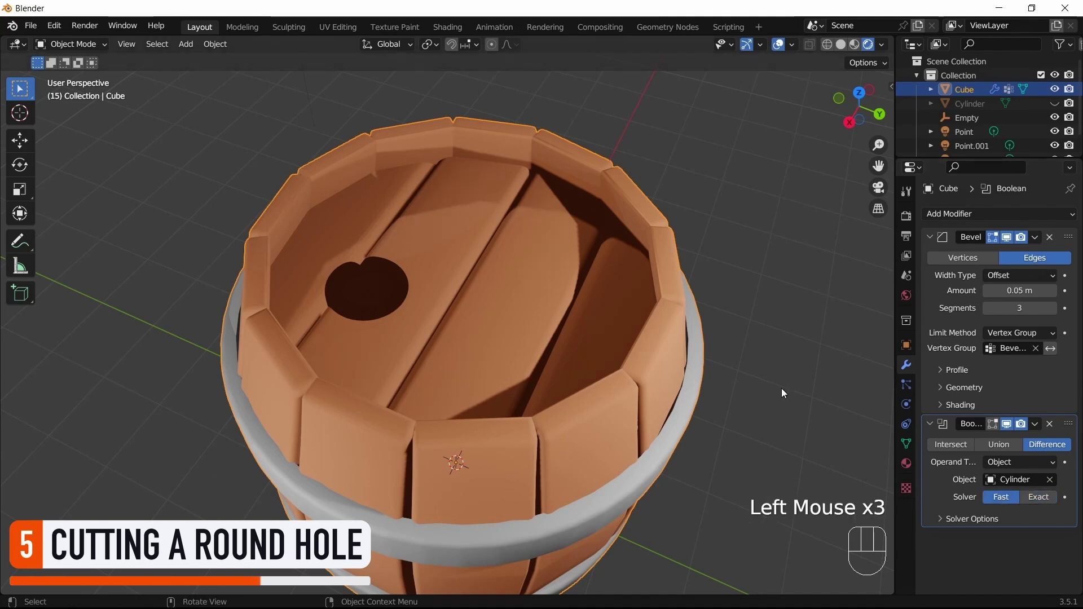
- Unhide the cutting cylinder, select it, and set its viewport display to Wire
left_click(1055, 104)
left_click(970, 103)
left_click(907, 345)
scroll(1004, 395, "down", 3)
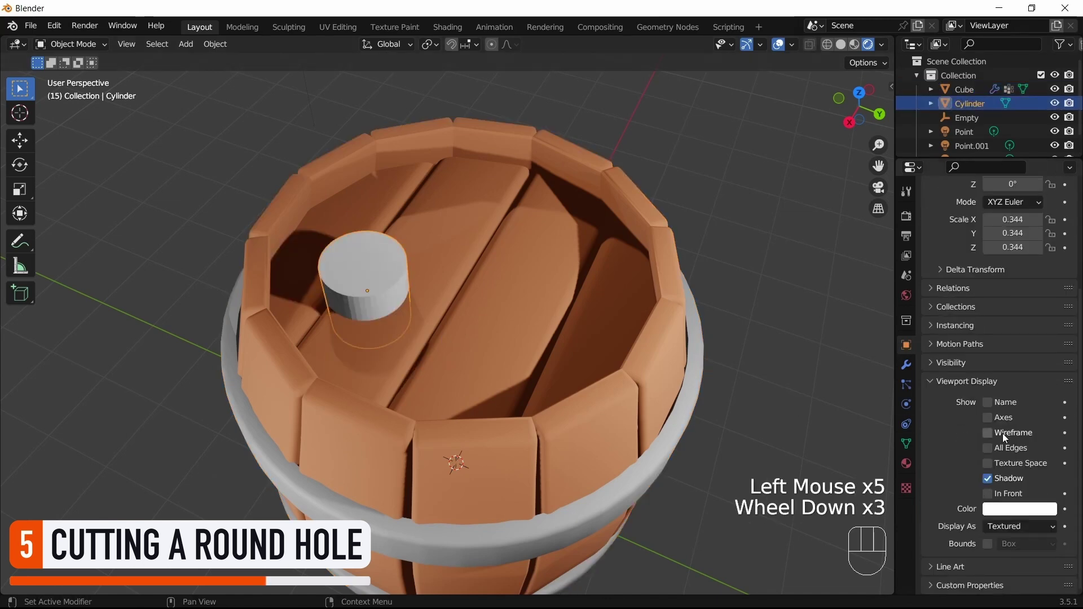
left_click(1019, 527)
left_click(1003, 478)
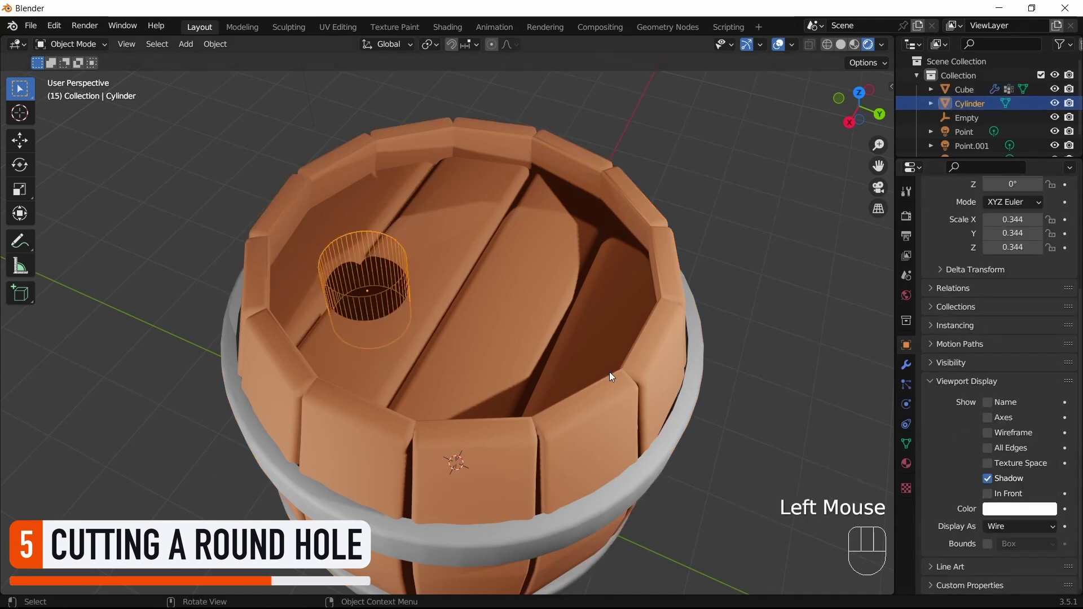
key("g")
key("shift+z")
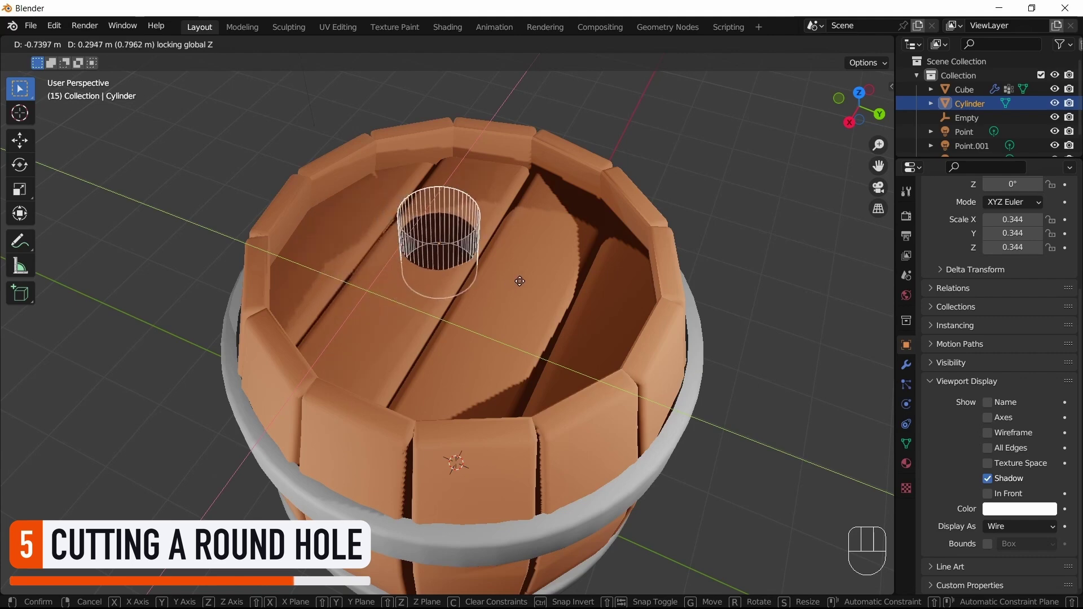
right_click(524, 304)
- Widen the cutting cylinder to a scale of about 0.396 in X and Y, leaving Z out of the scaling
key("s")
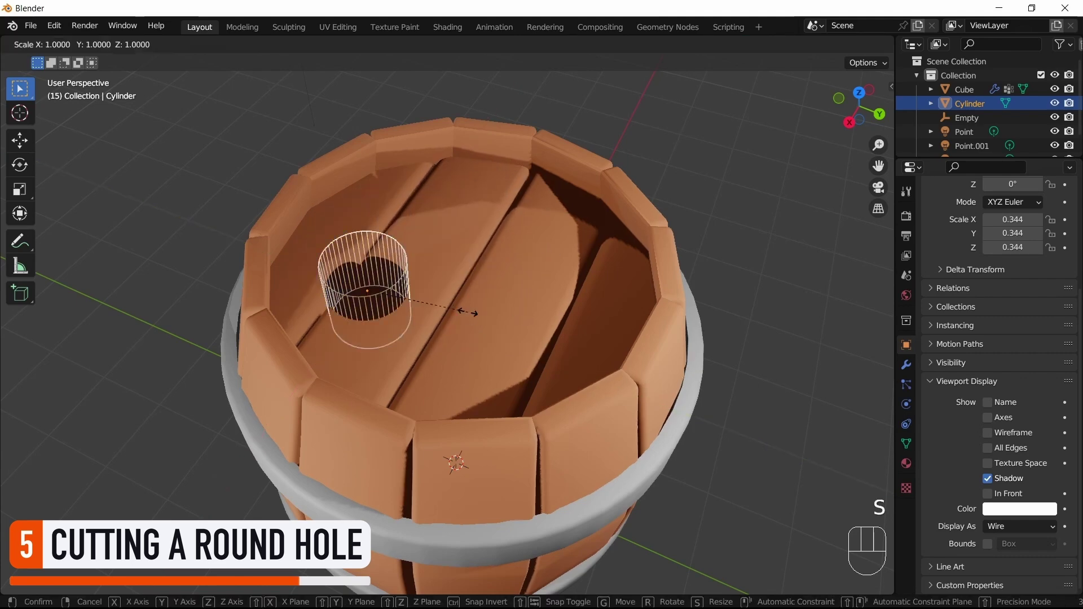
key("shift+z")
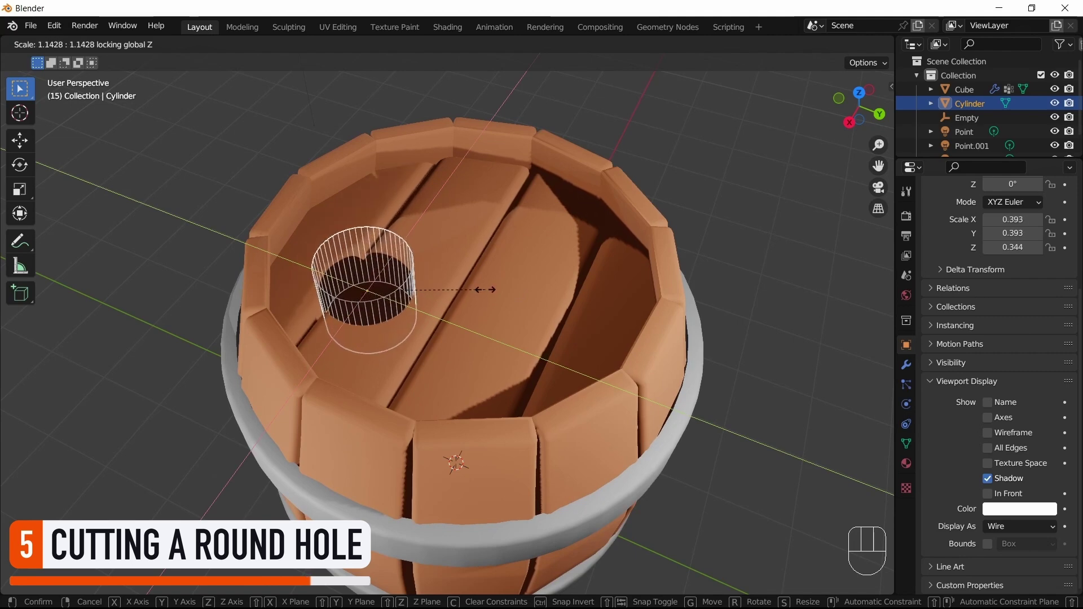
left_click(488, 292)
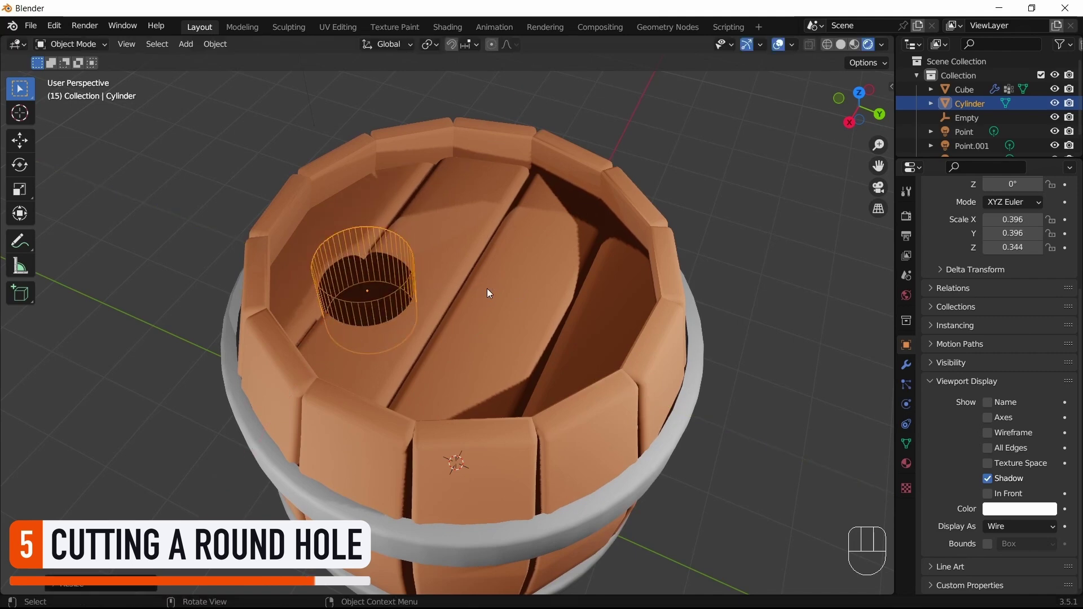
left_click(740, 319)
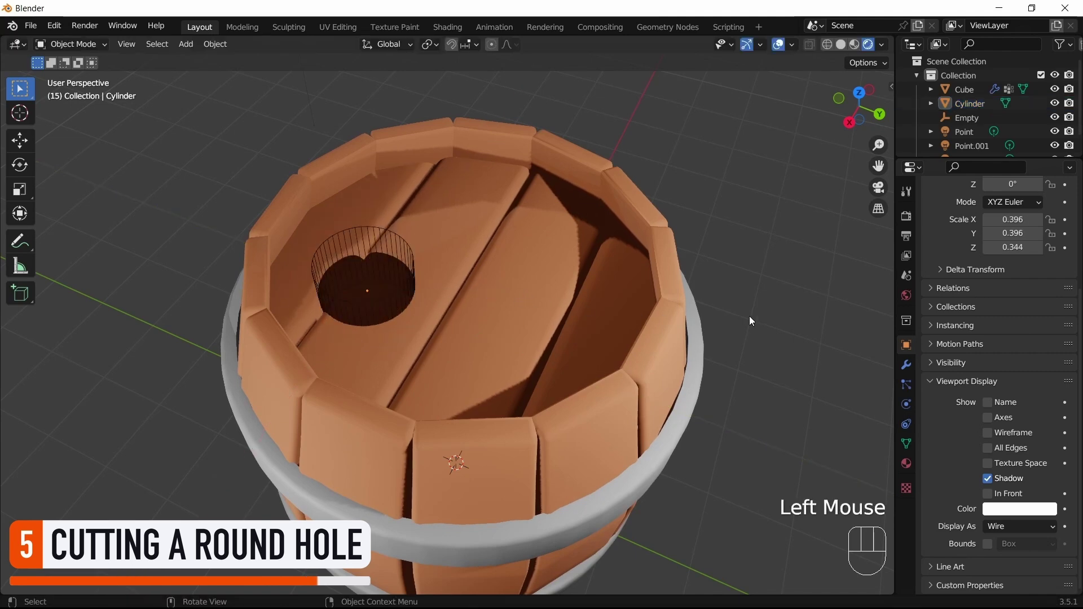
- Nudge the cutting cylinder slightly along X and Y to fine-tune the hole's position in the lid
double_click(415, 285)
key("g")
key("x")
left_click(510, 339)
key("g")
key("y")
left_click(534, 336)
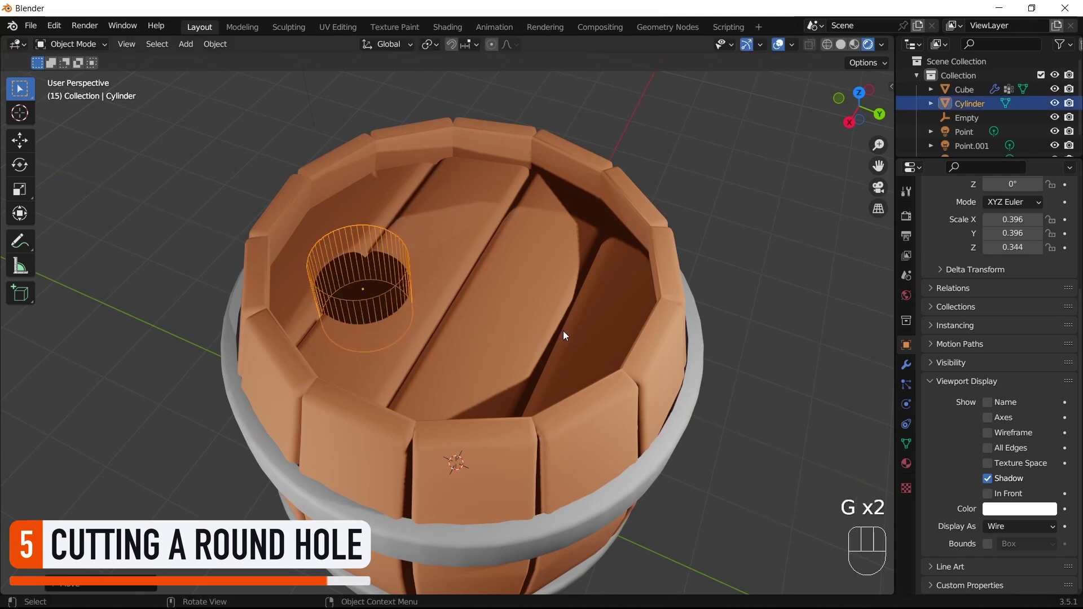
left_click(716, 333)
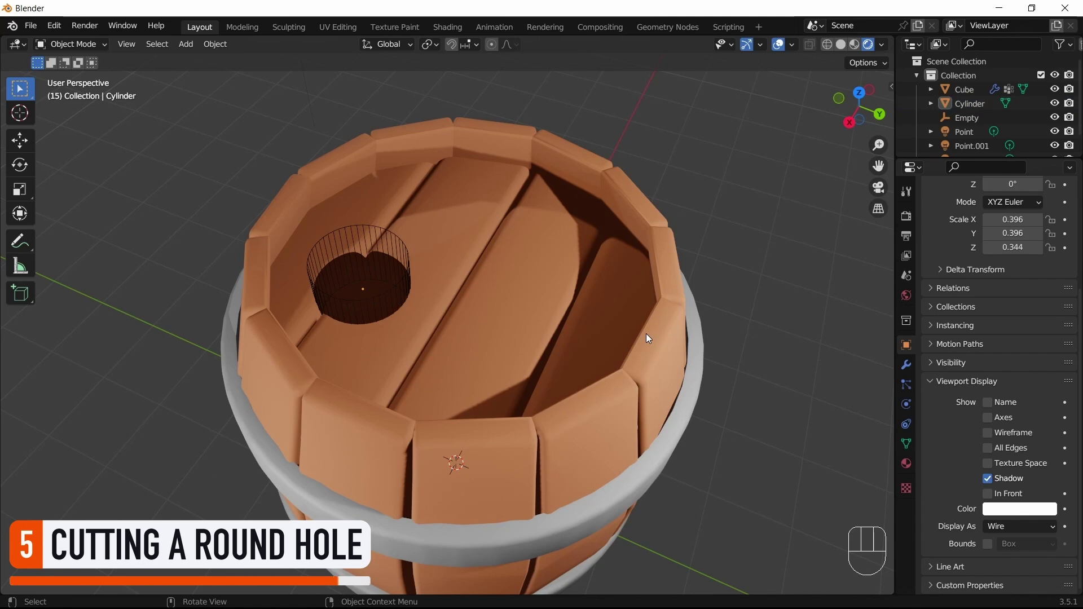
- Apply the Boolean modifier on the barrel and delete the cutting cylinder
double_click(646, 334)
key("ctrl+a")
left_click(409, 253)
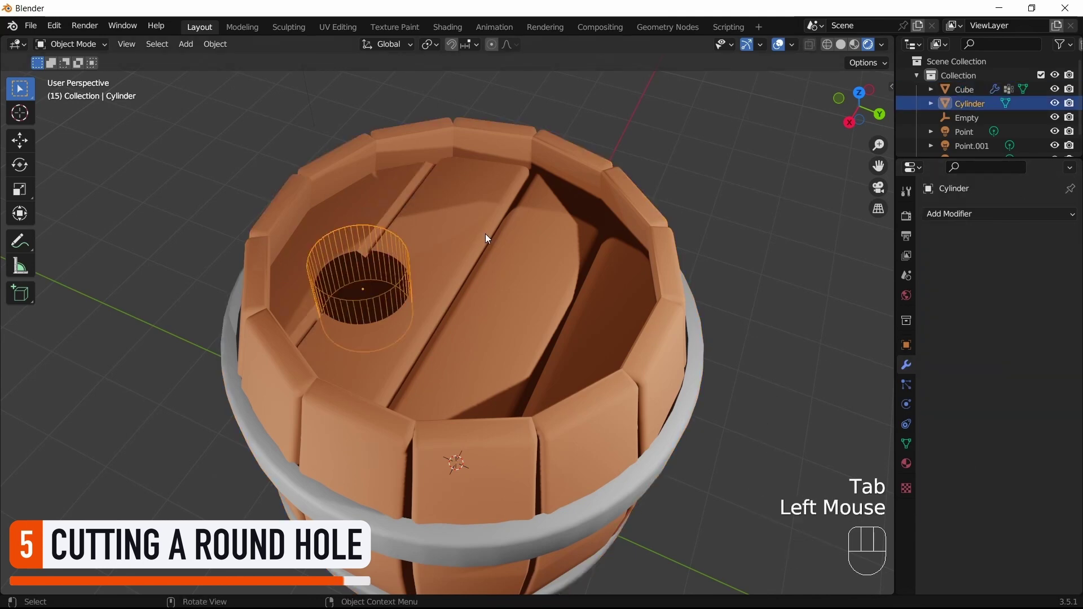
key("x")
left_click(418, 236)
- Select the barrel and examine the cut hole and the whole barrel from farther away in Object Mode
left_click(435, 256)
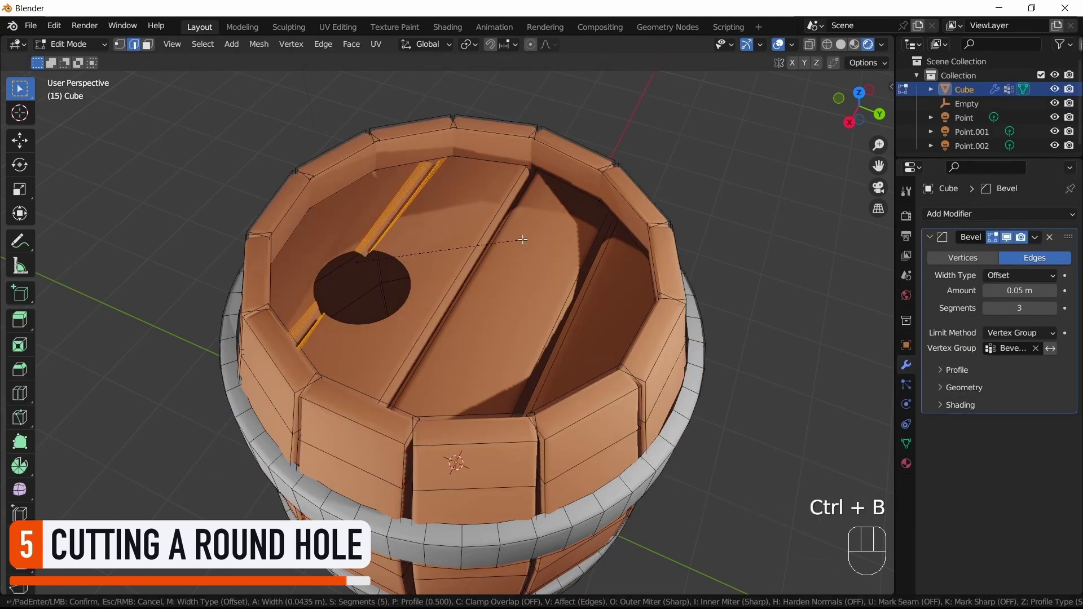
key("ctrl+z")
key("a")
key("a")
key("Tab")
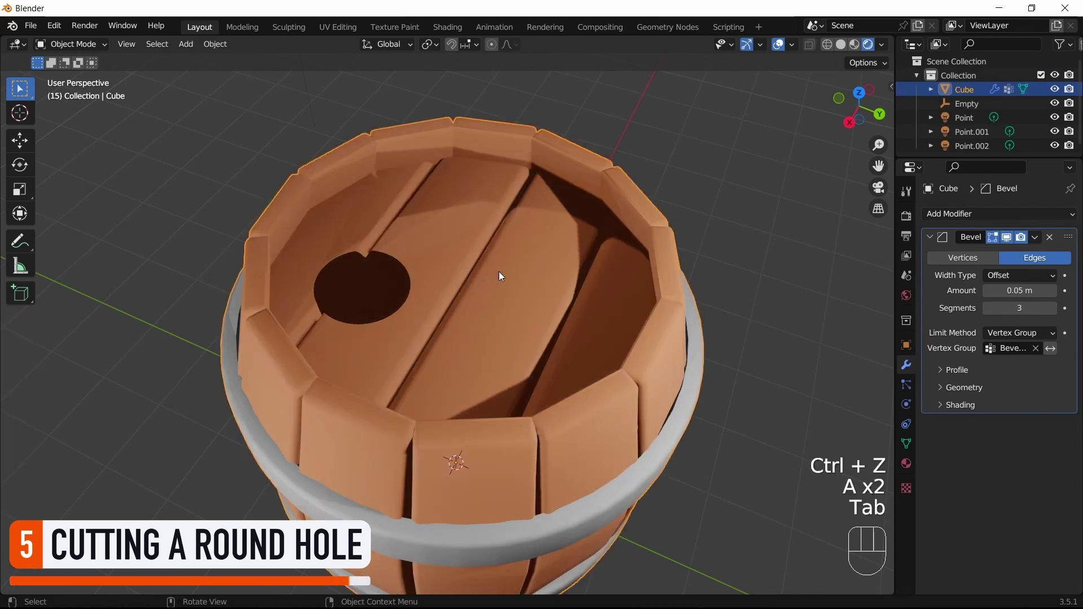
scroll(509, 272, "down", 2)
middle_click_drag(534, 305, 690, 281)
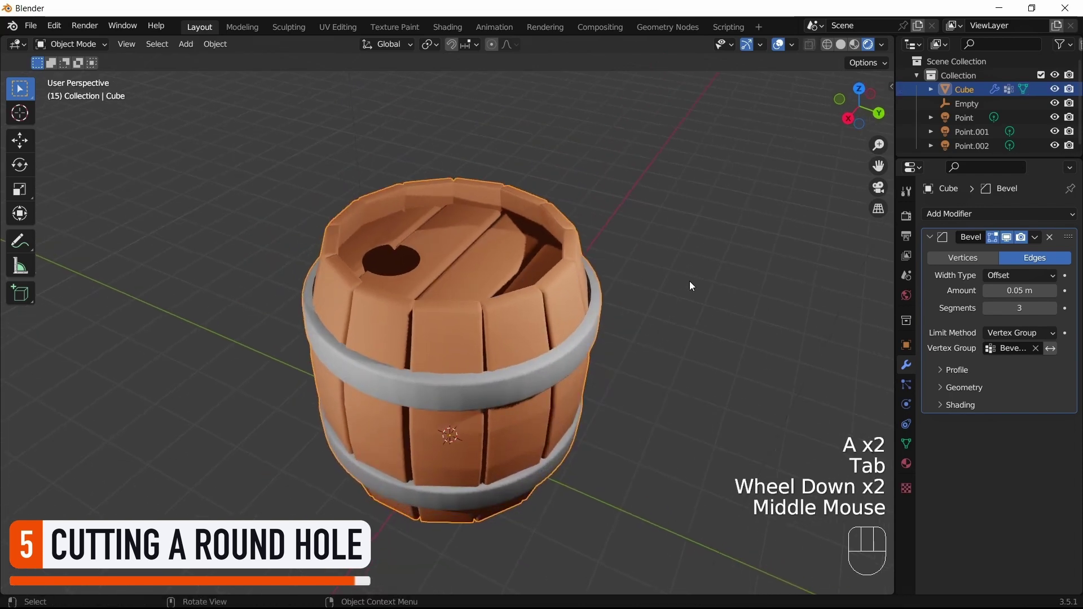